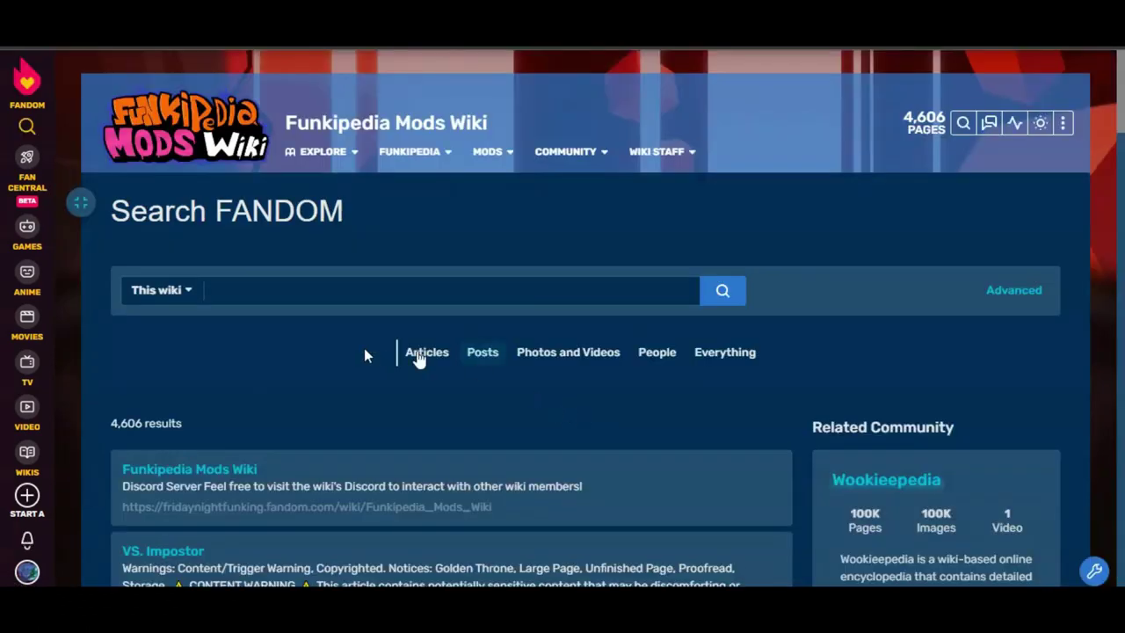
Step: Search the Fandom wiki for 'sonic.exe' to find the Vs. Sonic.Exe article
left_click(251, 290)
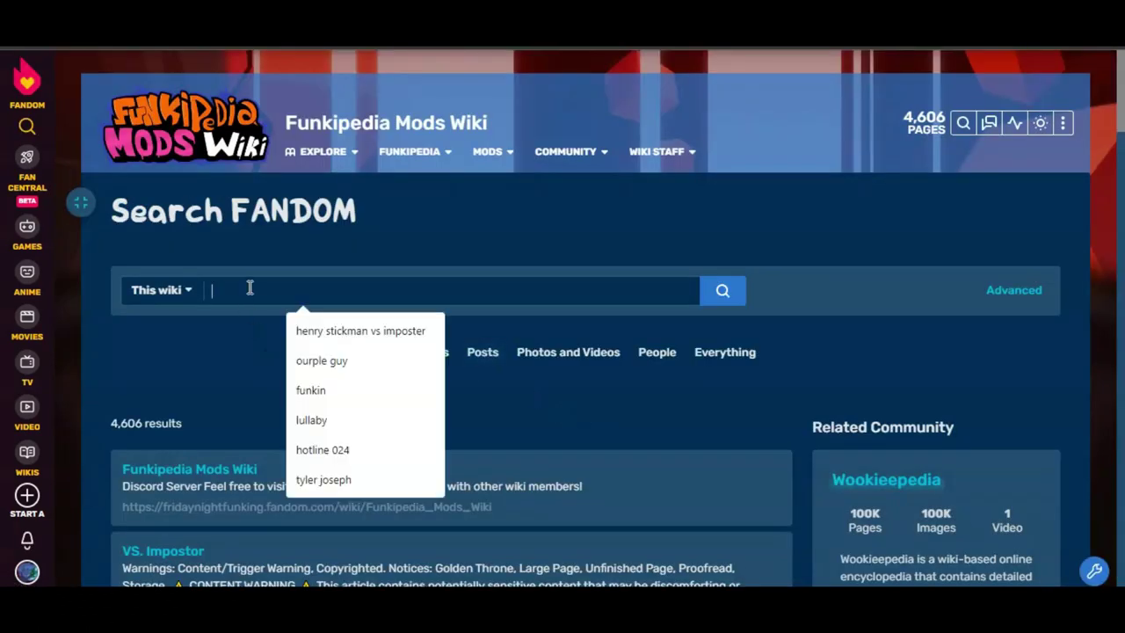
key("Down")
key("Down")
type("son")
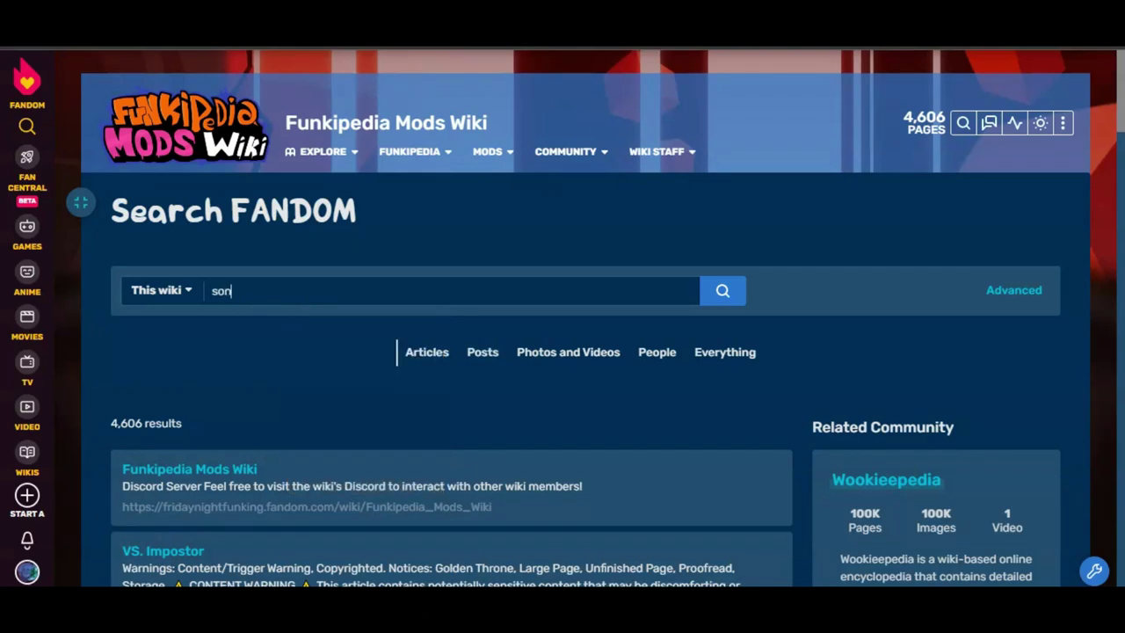
type("ic.exe")
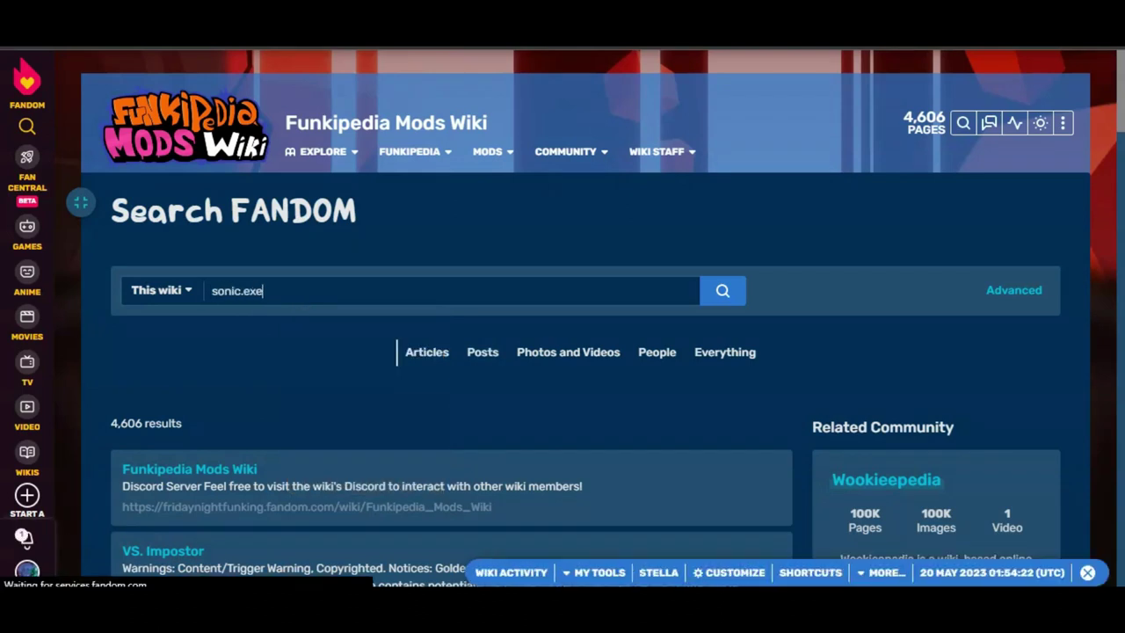
key("Return")
mouse_move(27, 452)
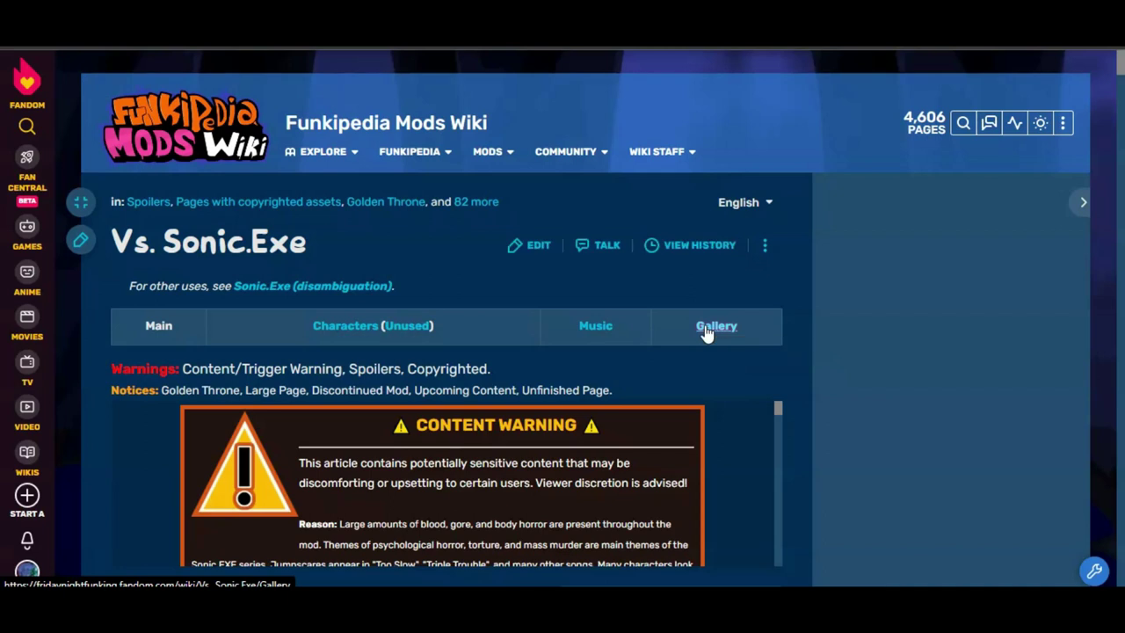
Step: In the Vs. Sonic.Exe Gallery, open MajinSonicBackgroundNew.png full size from the Endless backgrounds
left_click(704, 327)
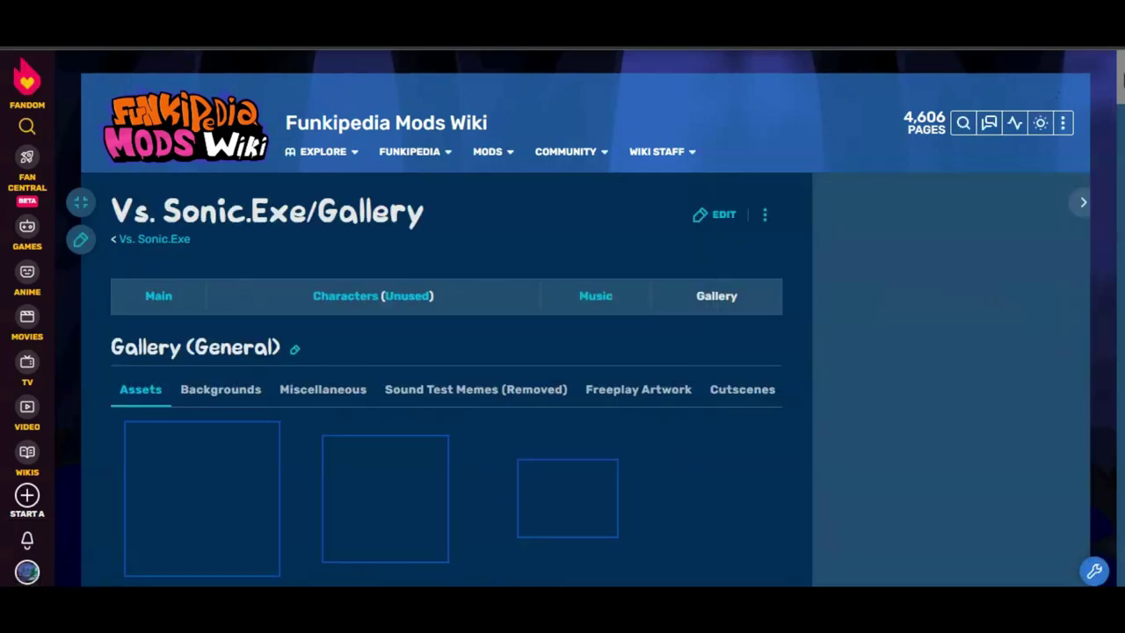
left_click(217, 406)
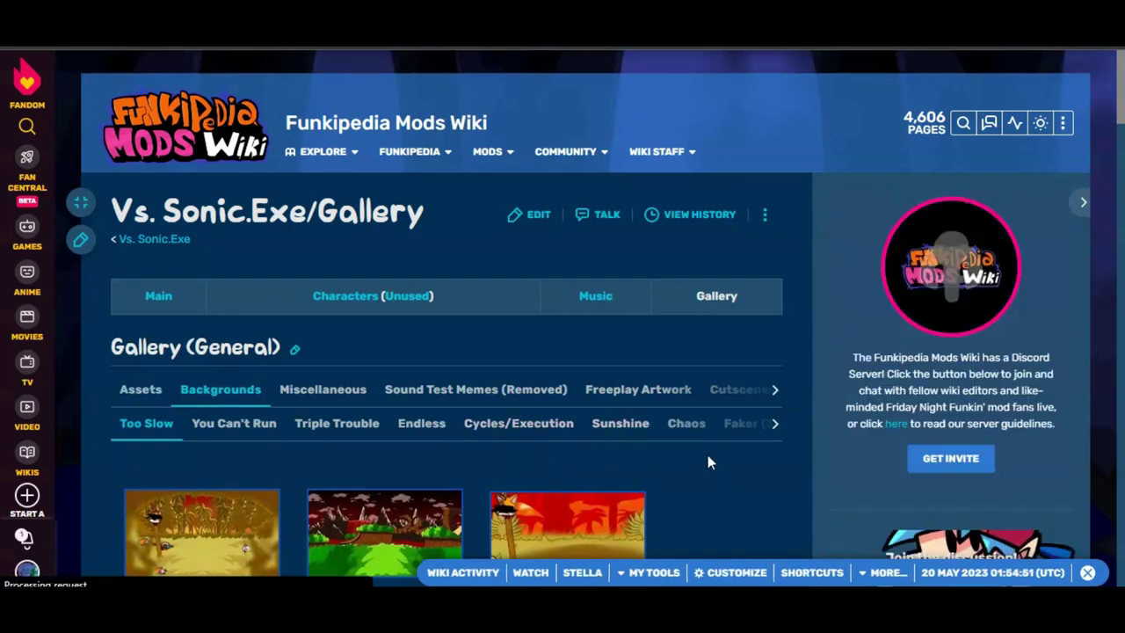
left_click(419, 423)
scroll(745, 488, "down", 2)
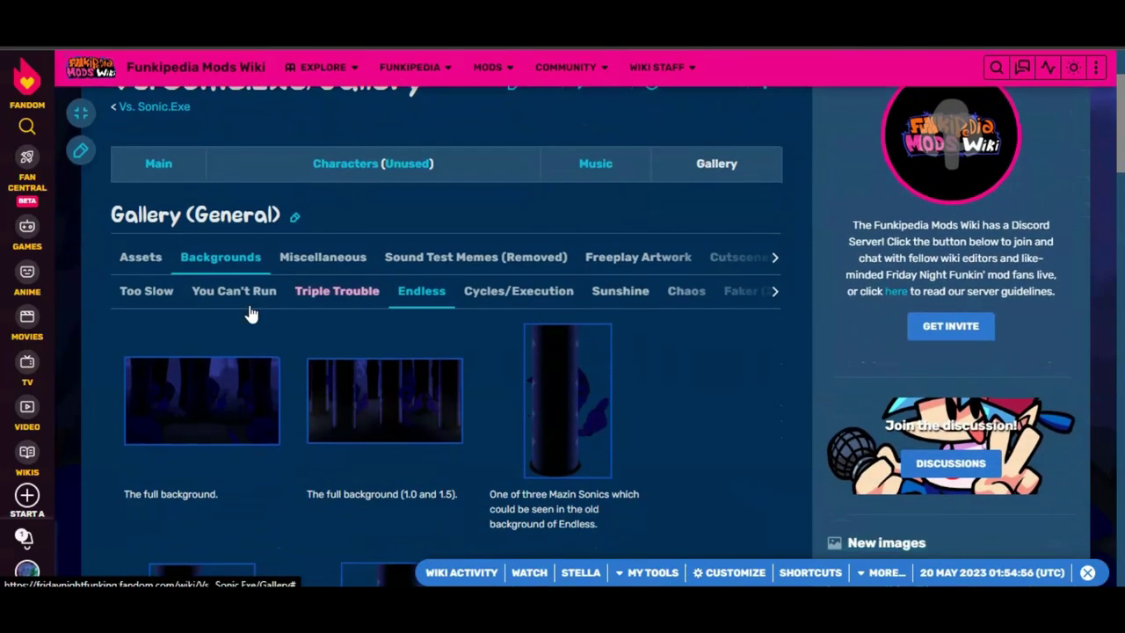
left_click(204, 399)
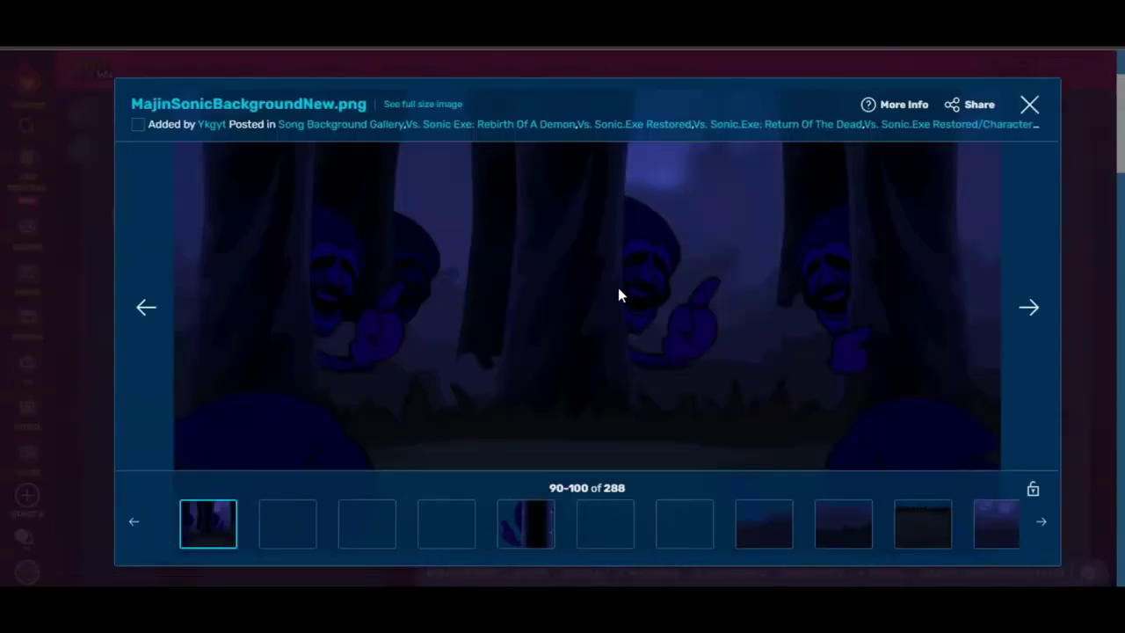
Step: Paste the Endless background into Pixlr, enlarge it to 2732x1538 over the canvas, and apply a 100 vignette
right_click(618, 287)
left_click(674, 340)
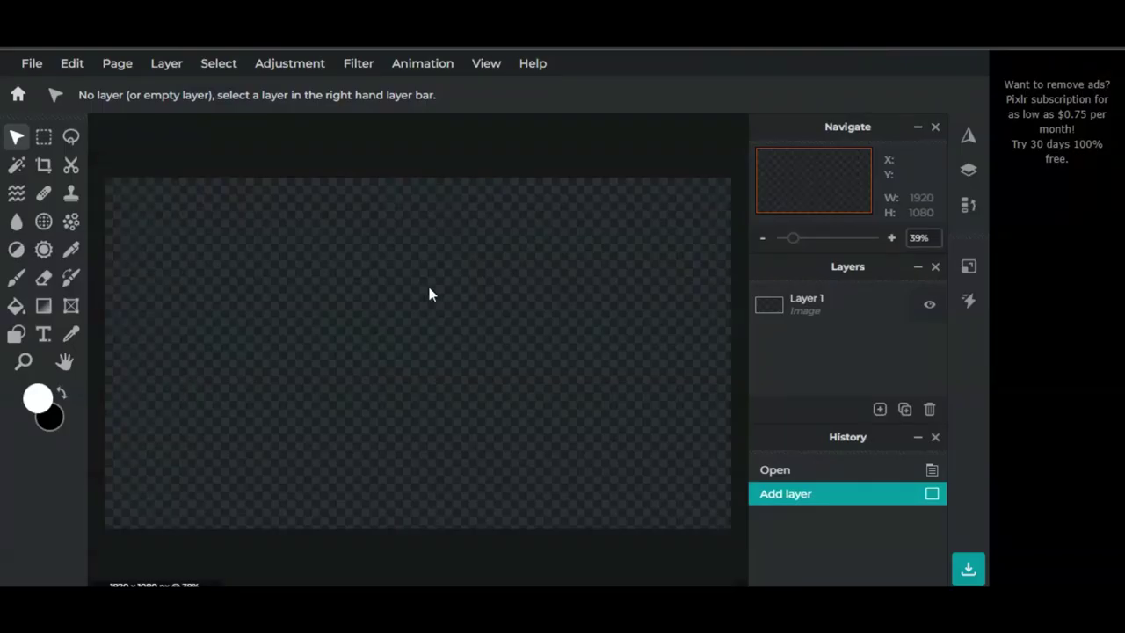
key("ctrl+v")
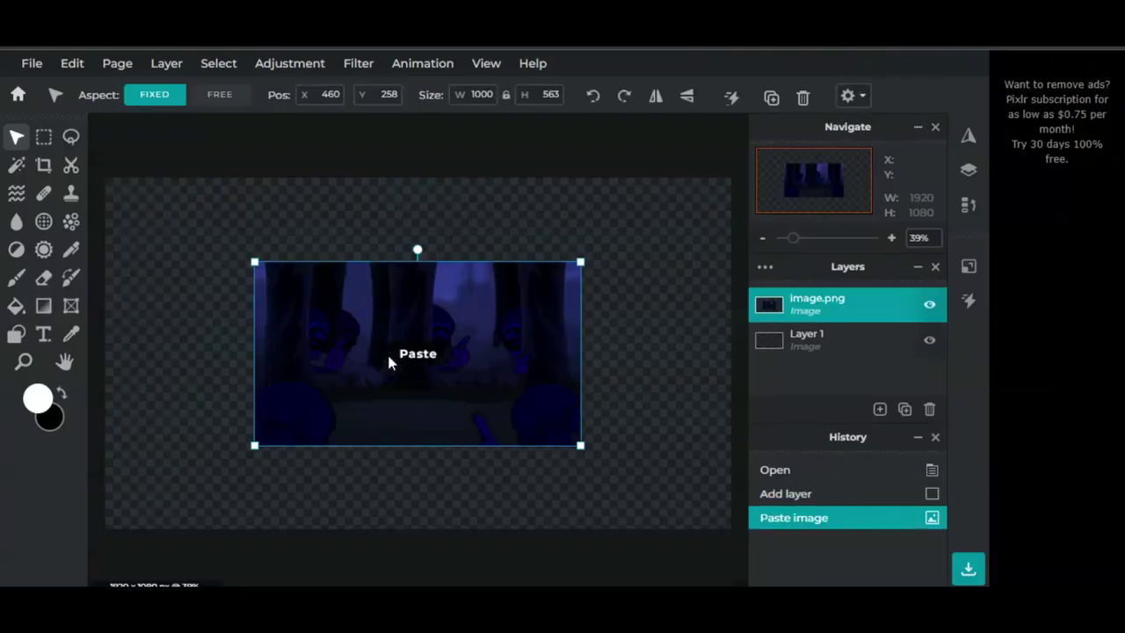
left_click_drag(452, 369, 304, 284)
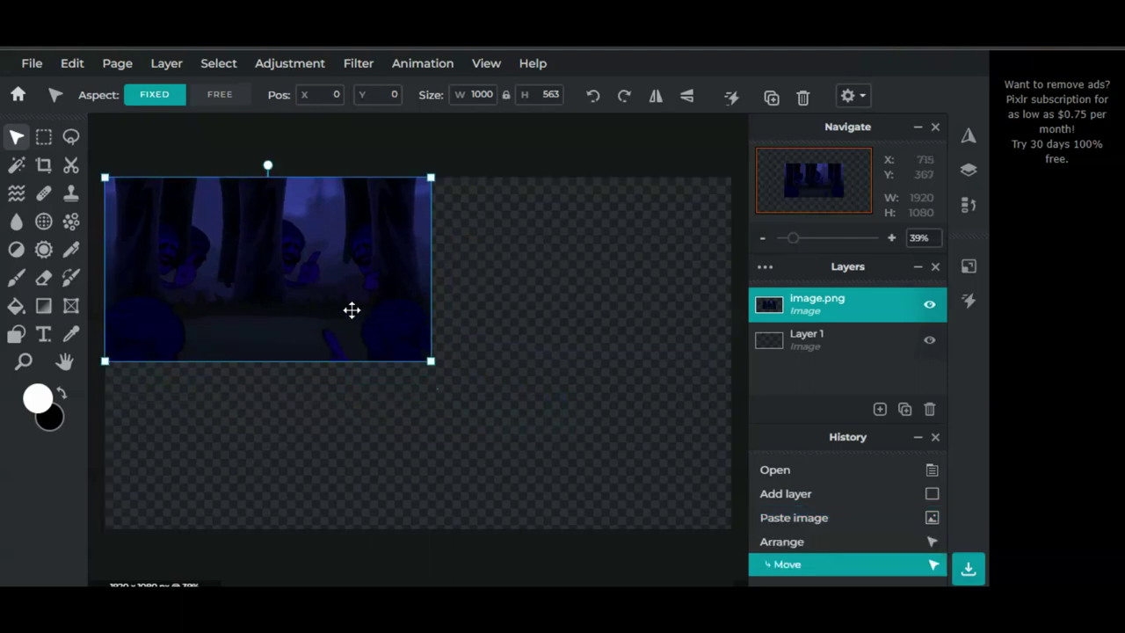
left_click_drag(431, 360, 779, 495)
left_click_drag(615, 457, 480, 402)
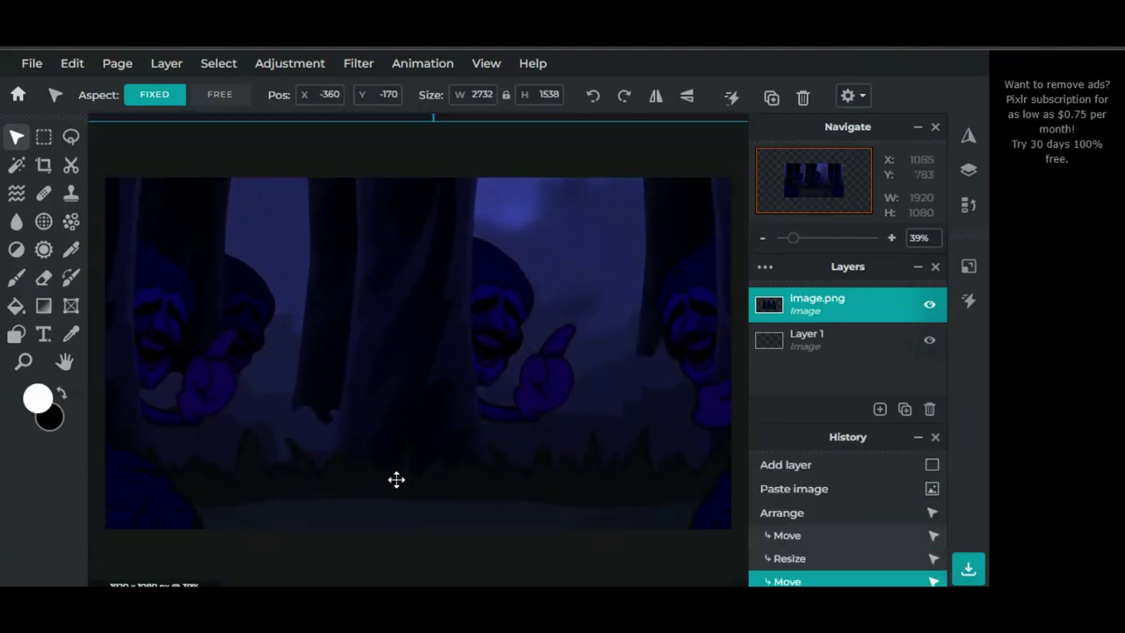
left_click(359, 65)
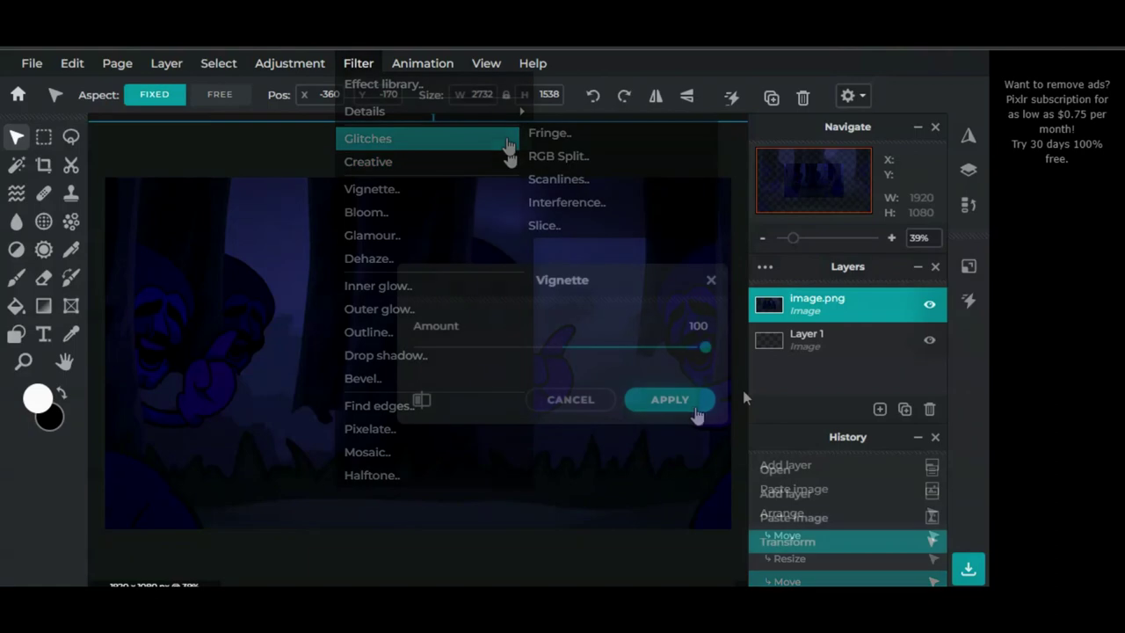
left_click(693, 410)
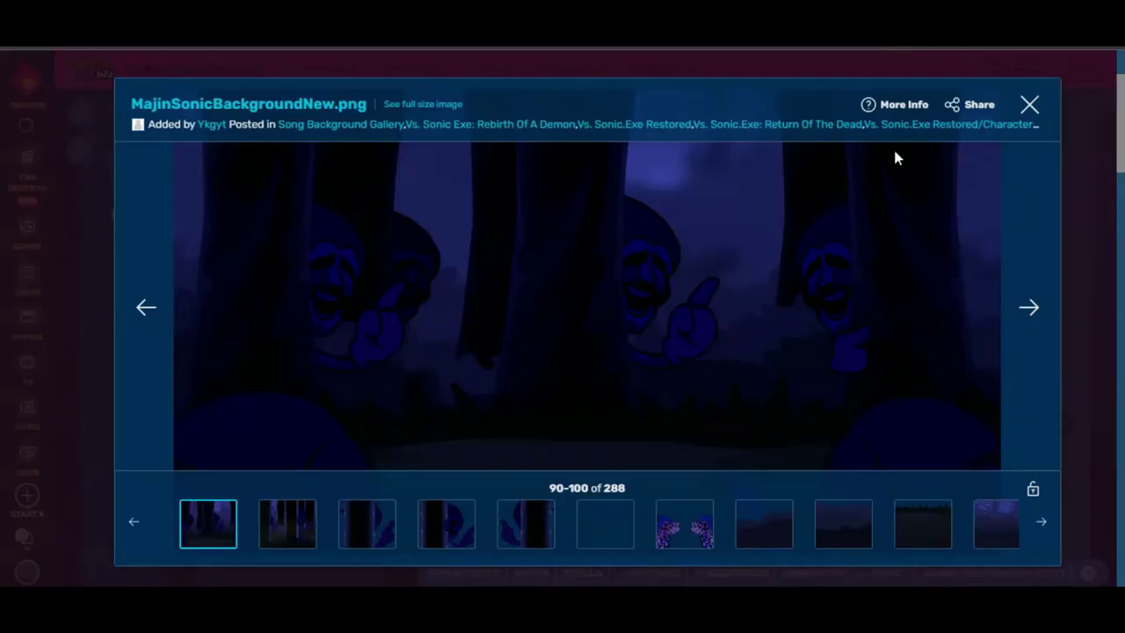
Step: Close the image viewer and search the wiki for 'ete' to reach Eteled
left_click(1100, 293)
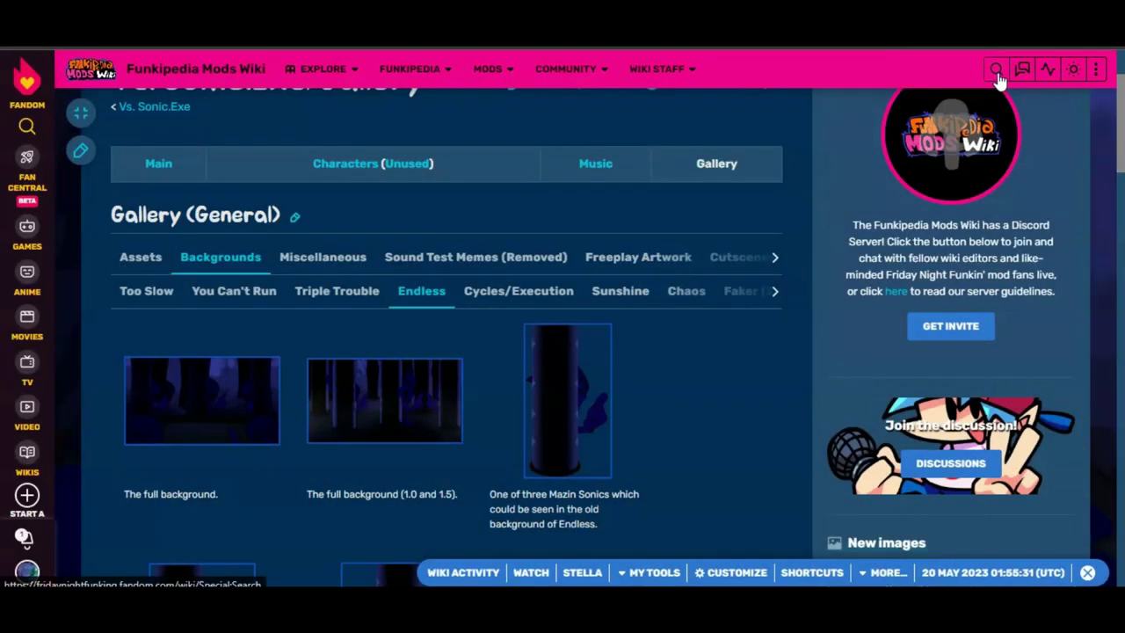
left_click(996, 70)
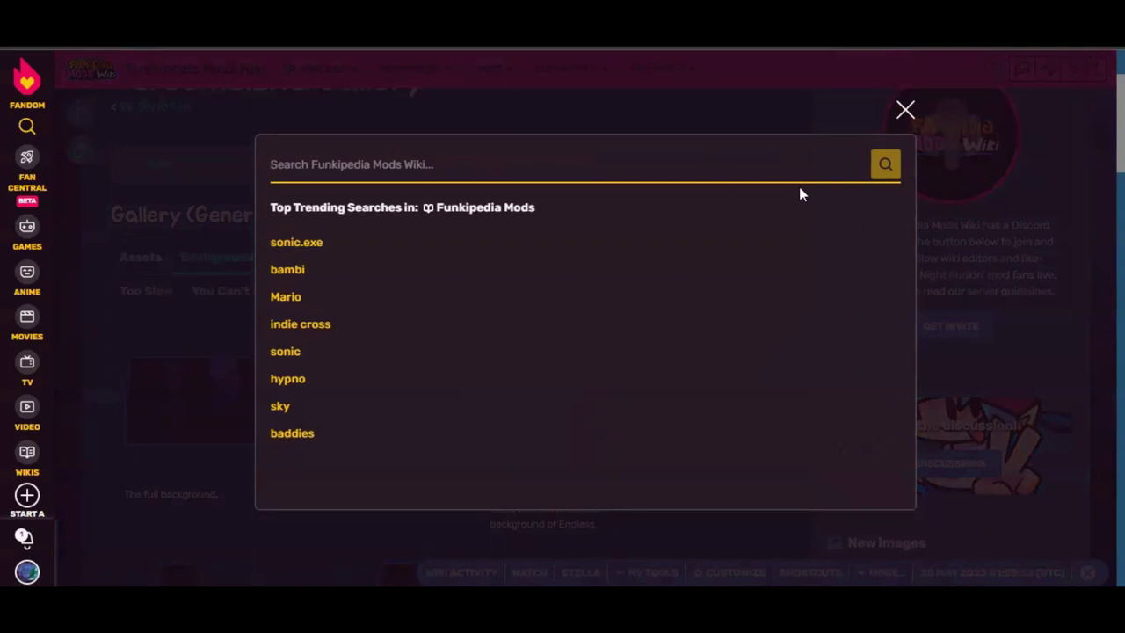
type("eteled")
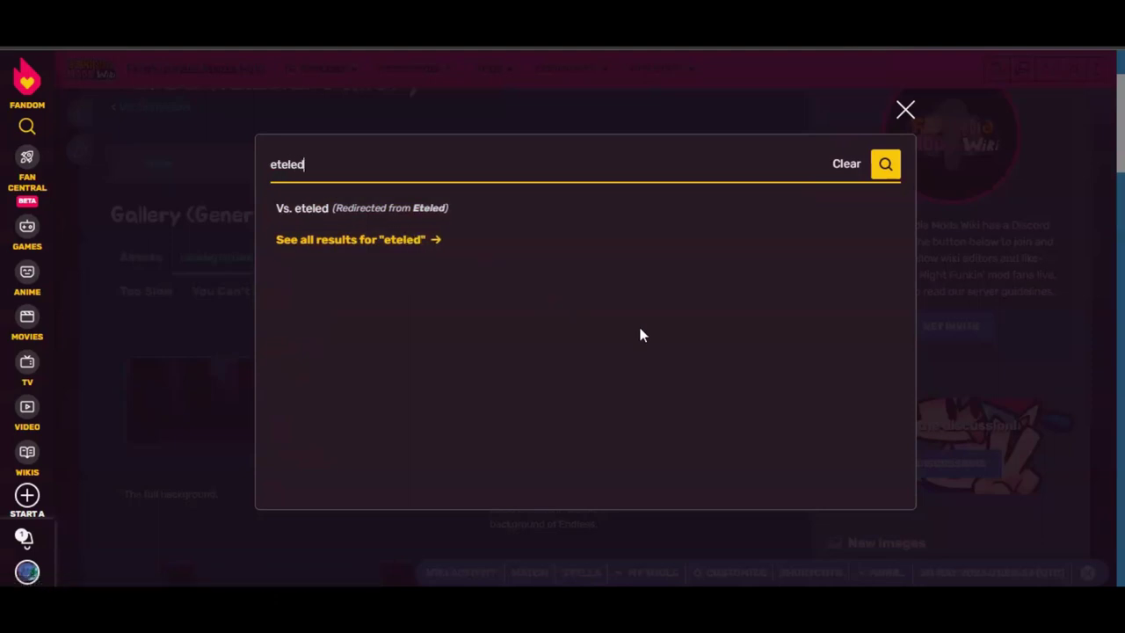
key("Return")
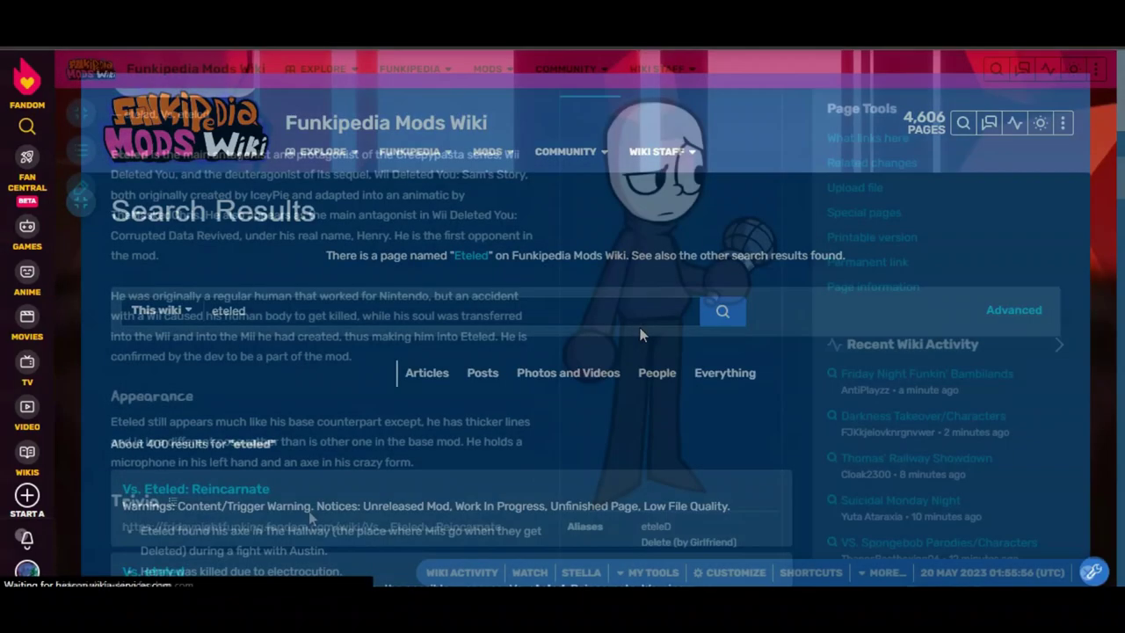
Step: Find Eteled's Left Miss pose in the gallery and open it full size for copying
scroll(308, 511, "down", 8)
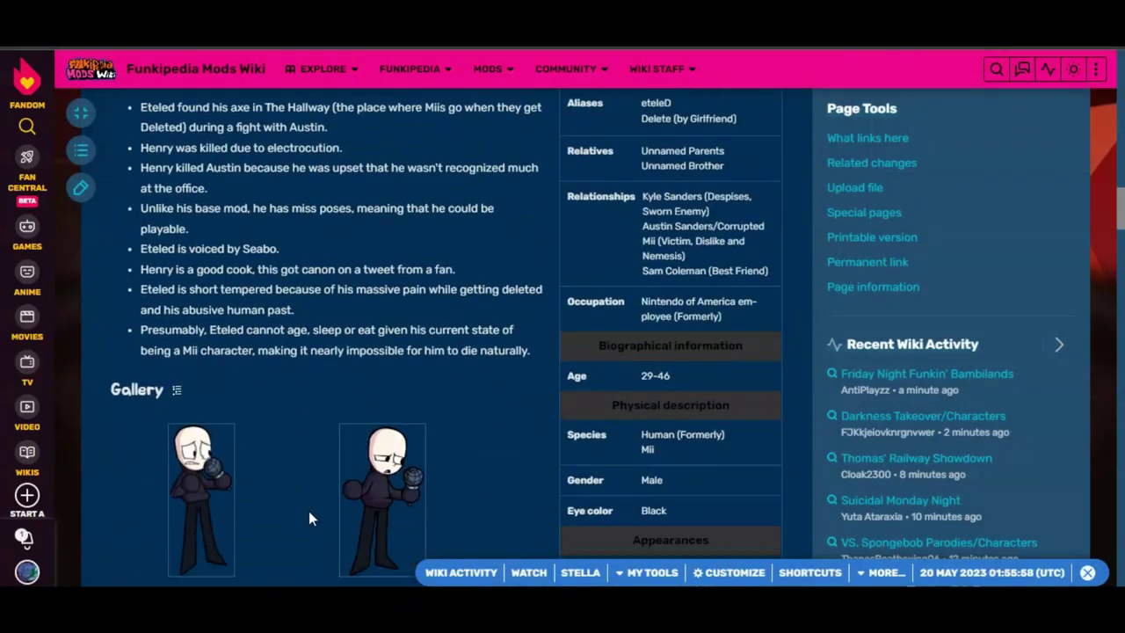
scroll(308, 511, "down", 5)
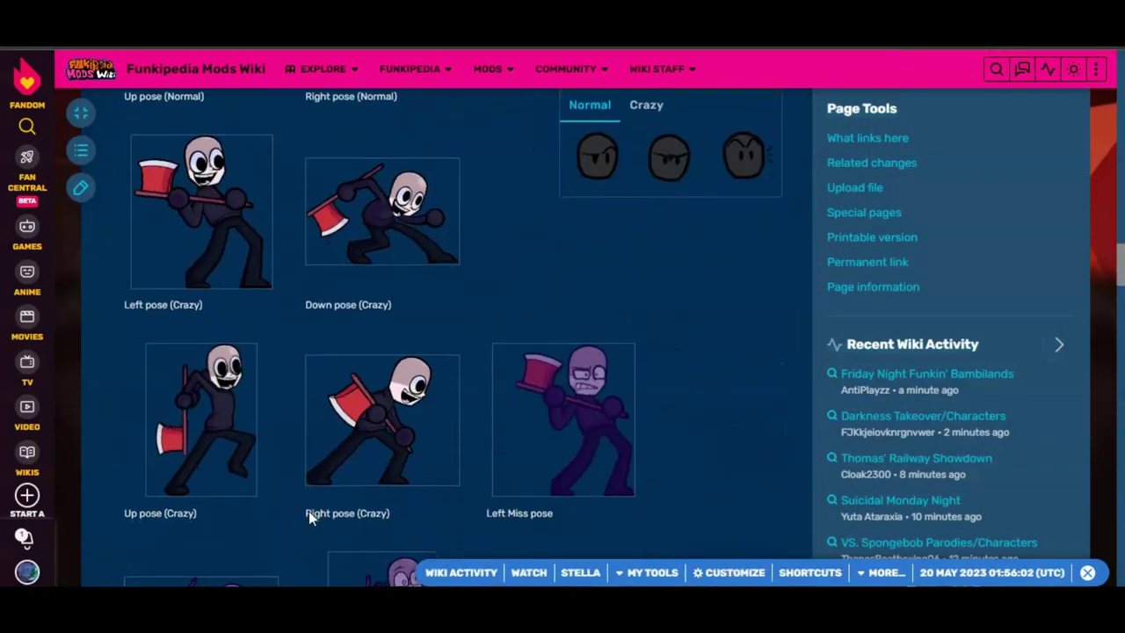
scroll(309, 519, "down", 3)
scroll(308, 518, "down", 3)
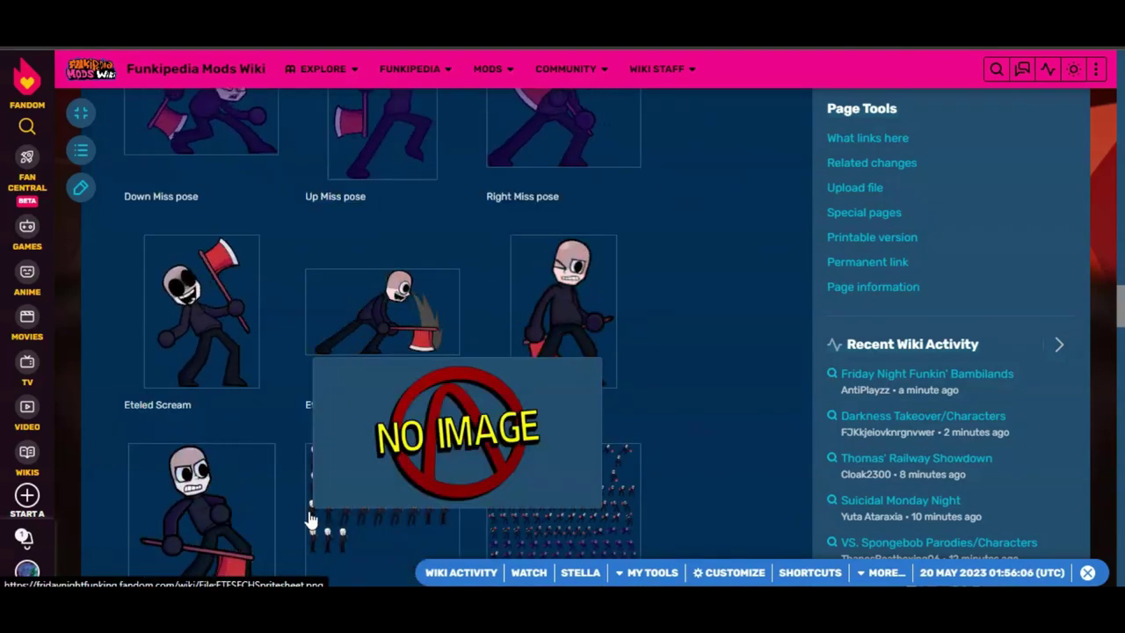
scroll(309, 519, "down", 4)
scroll(310, 519, "up", 4)
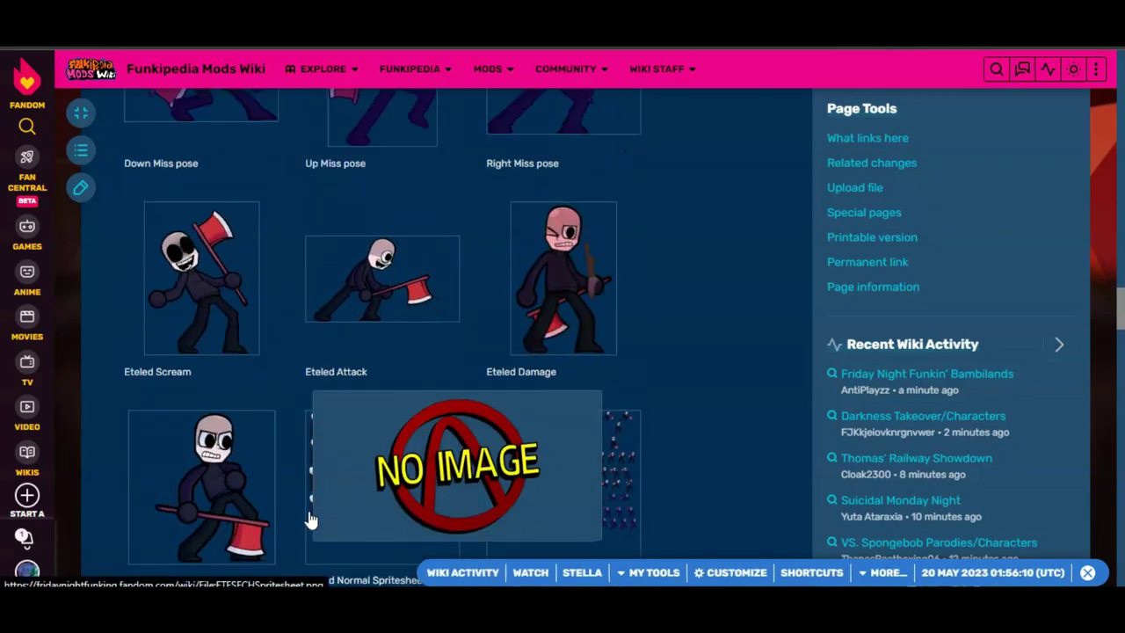
scroll(310, 520, "up", 6)
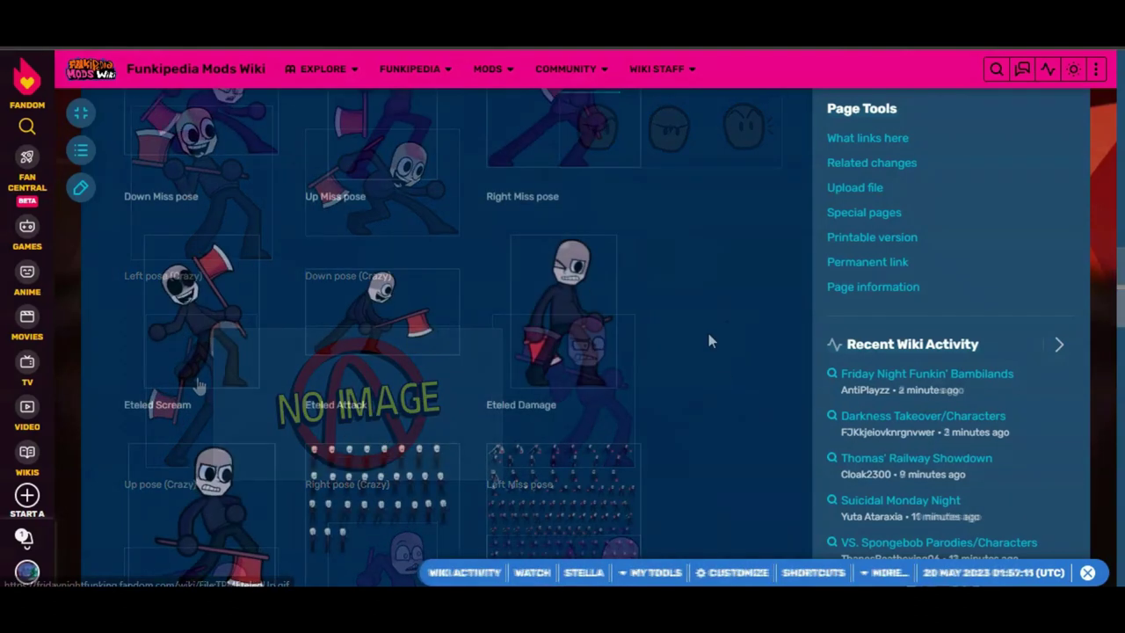
scroll(708, 337, "up", 3)
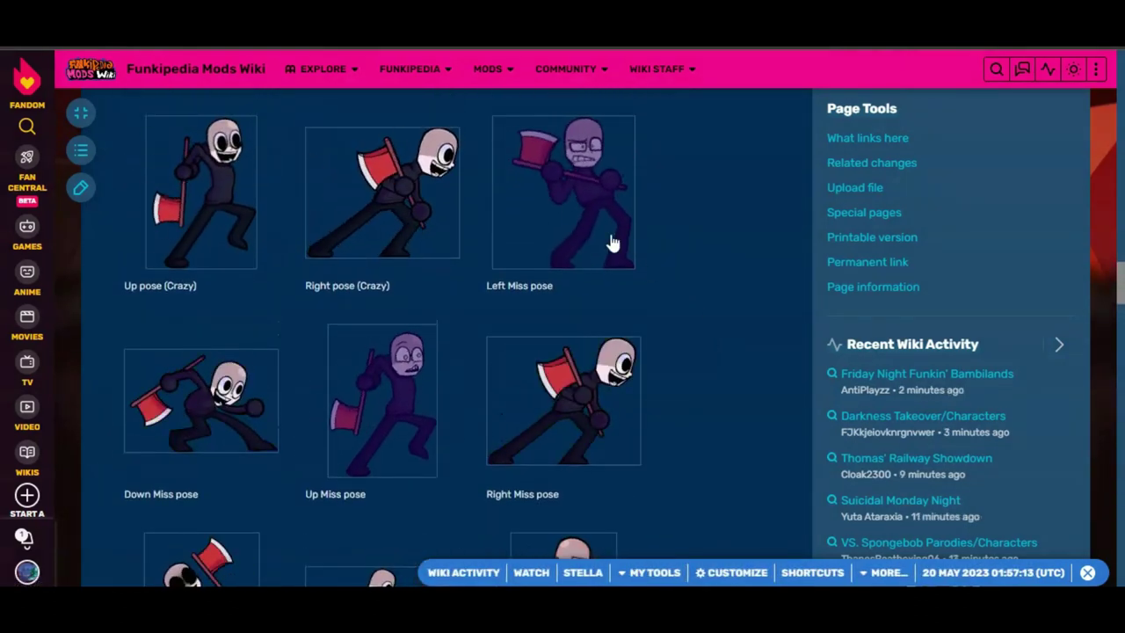
left_click(573, 207)
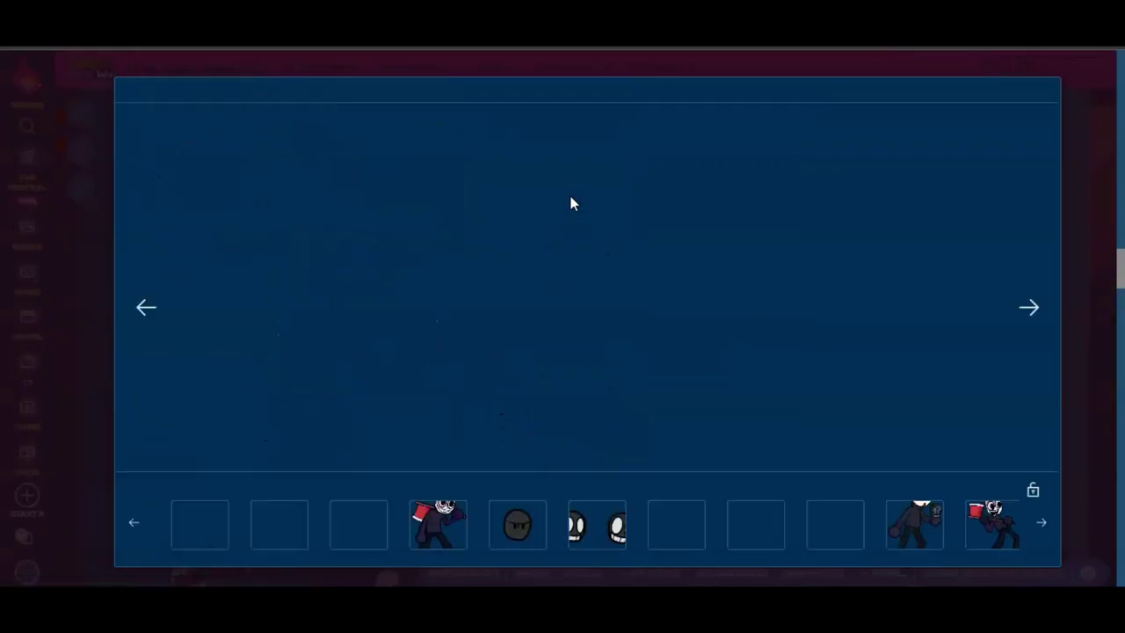
right_click(591, 239)
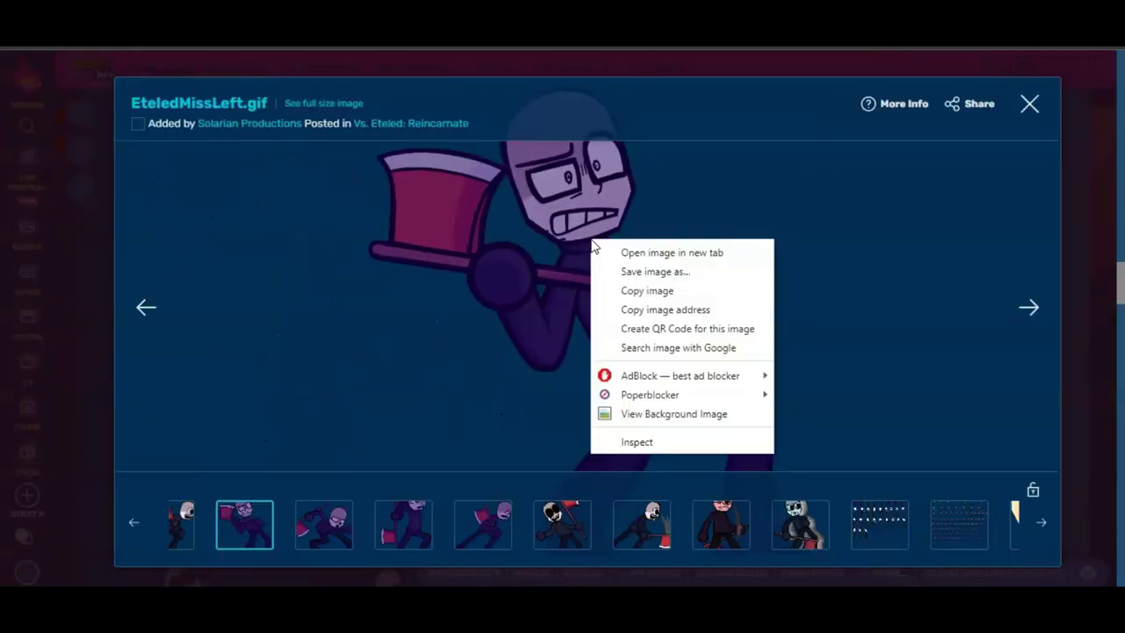
Step: Paste the Left Miss Eteled sprite into the thumbnail, replacing a wrongly pasted layer
left_click(627, 290)
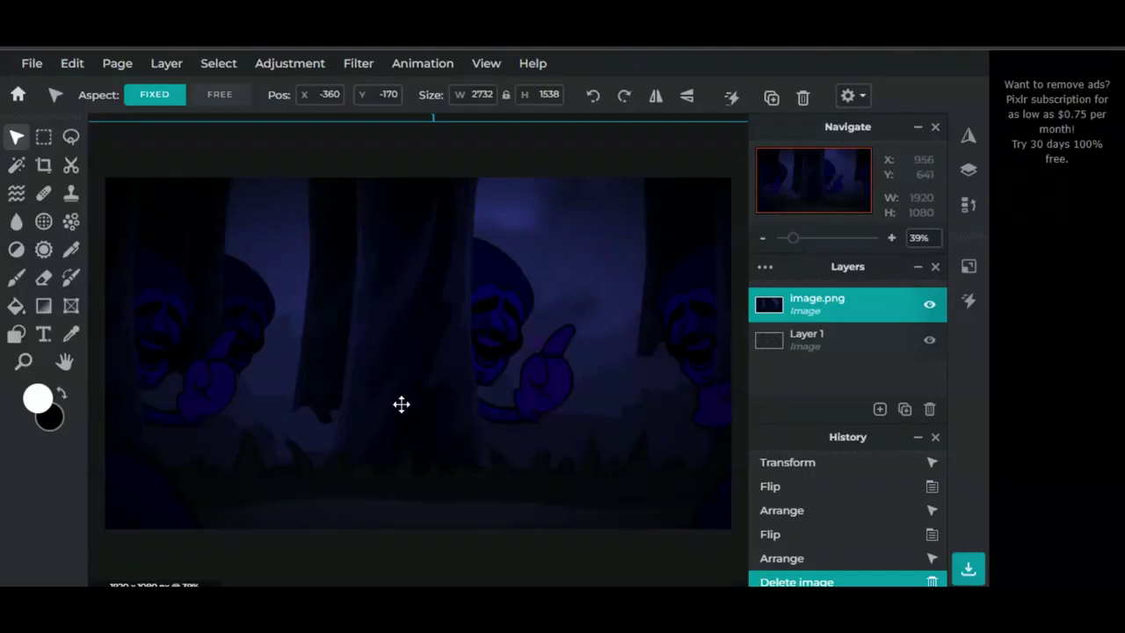
key("ctrl+v")
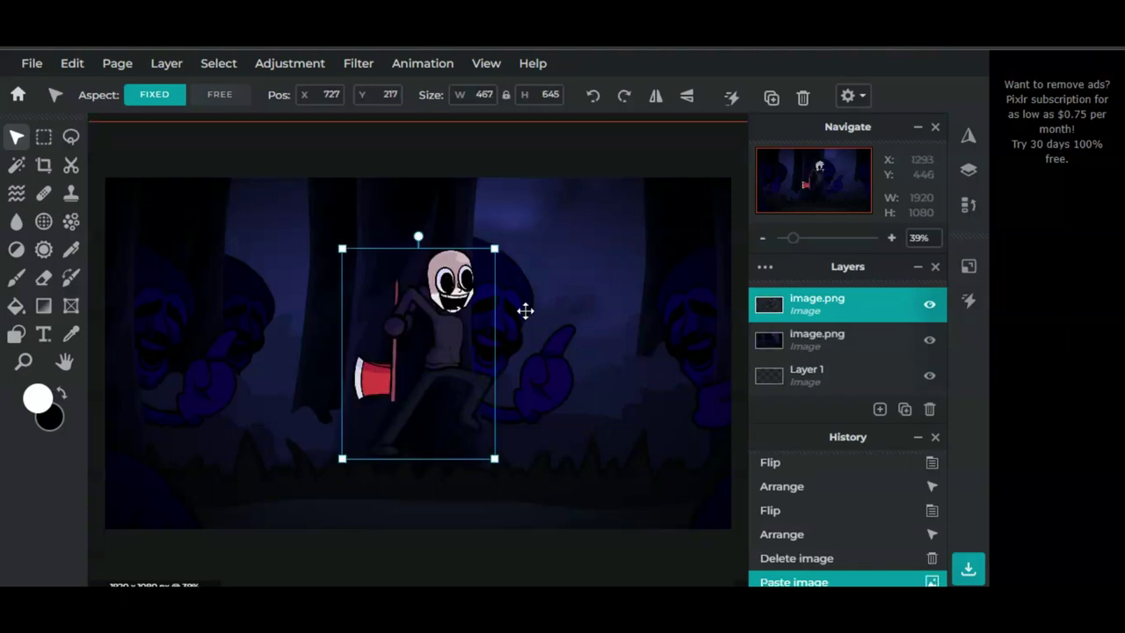
key("Delete")
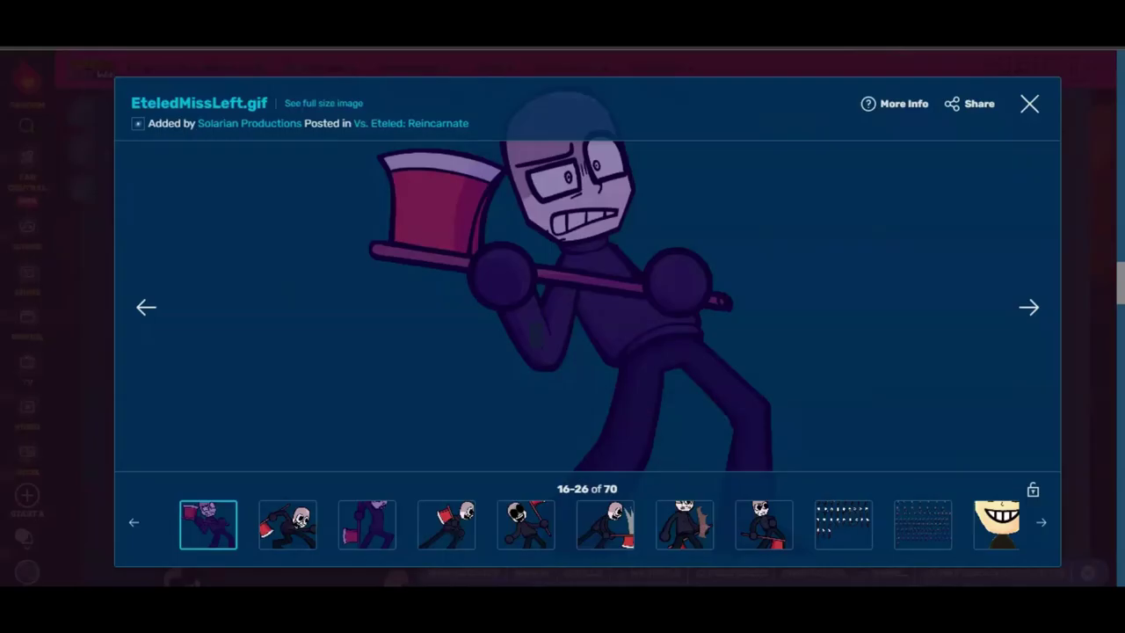
right_click(593, 198)
left_click(625, 251)
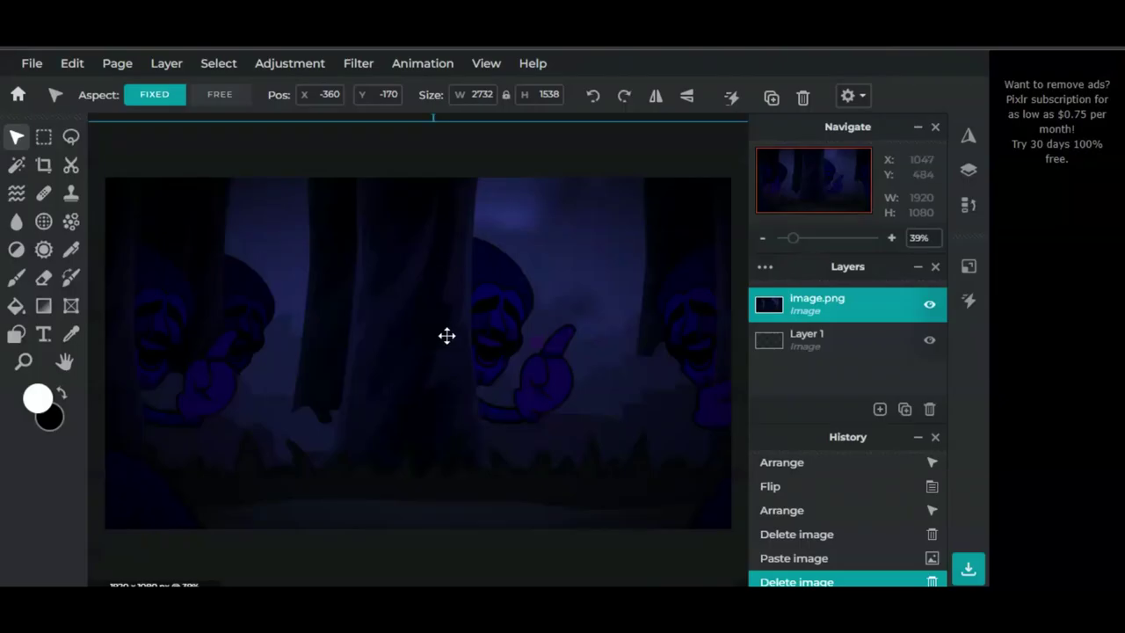
key("ctrl+v")
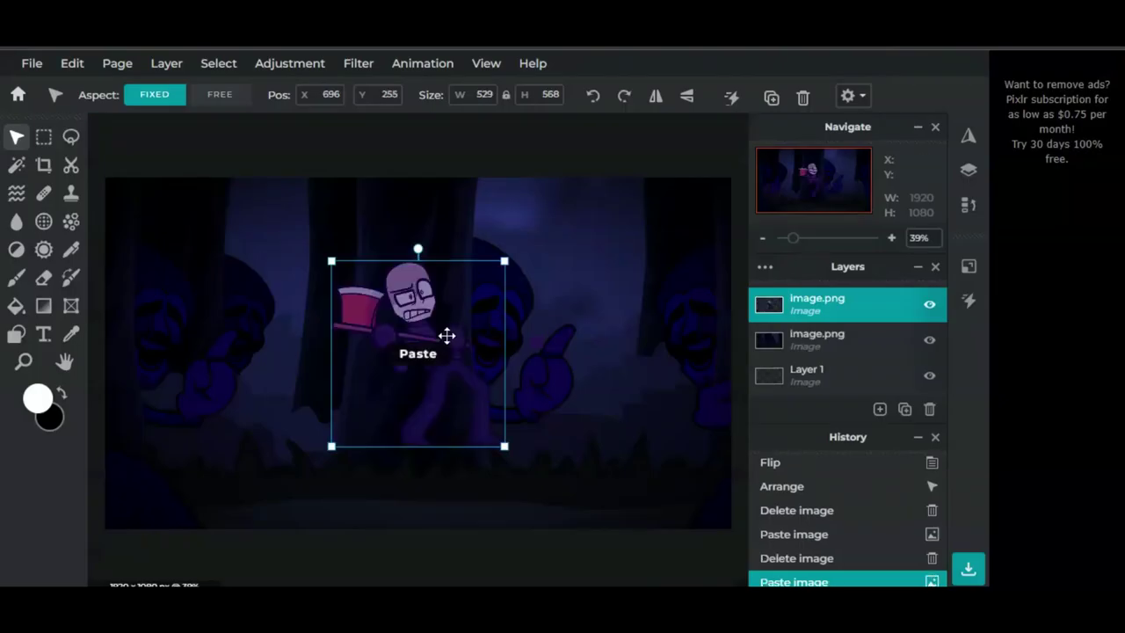
Step: Enlarge, tilt and position the Eteled sprite to fill the canvas's left side
left_click_drag(442, 336, 338, 433)
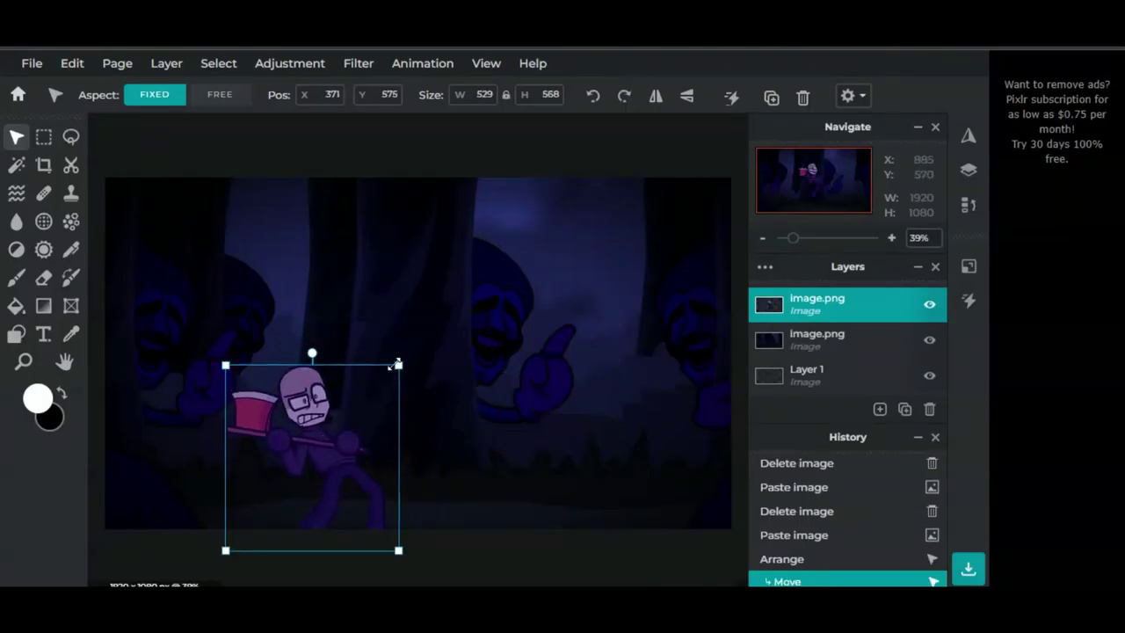
left_click_drag(393, 545, 754, 378)
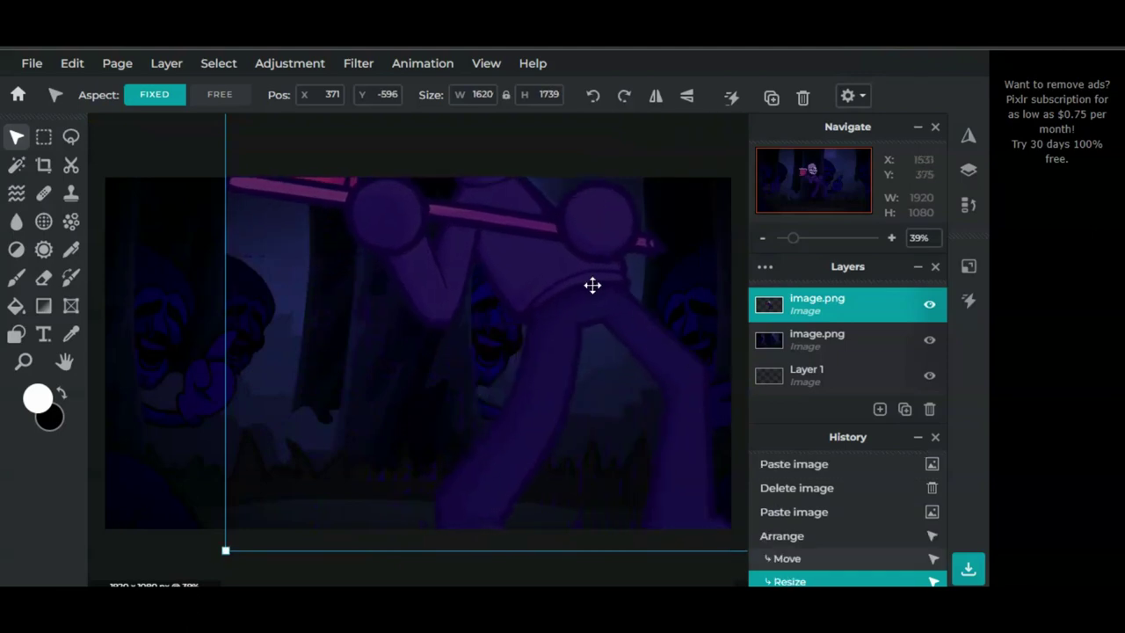
left_click_drag(592, 284, 473, 533)
left_click_drag(390, 223, 443, 232)
left_click_drag(454, 311, 349, 248)
left_click_drag(607, 237, 527, 290)
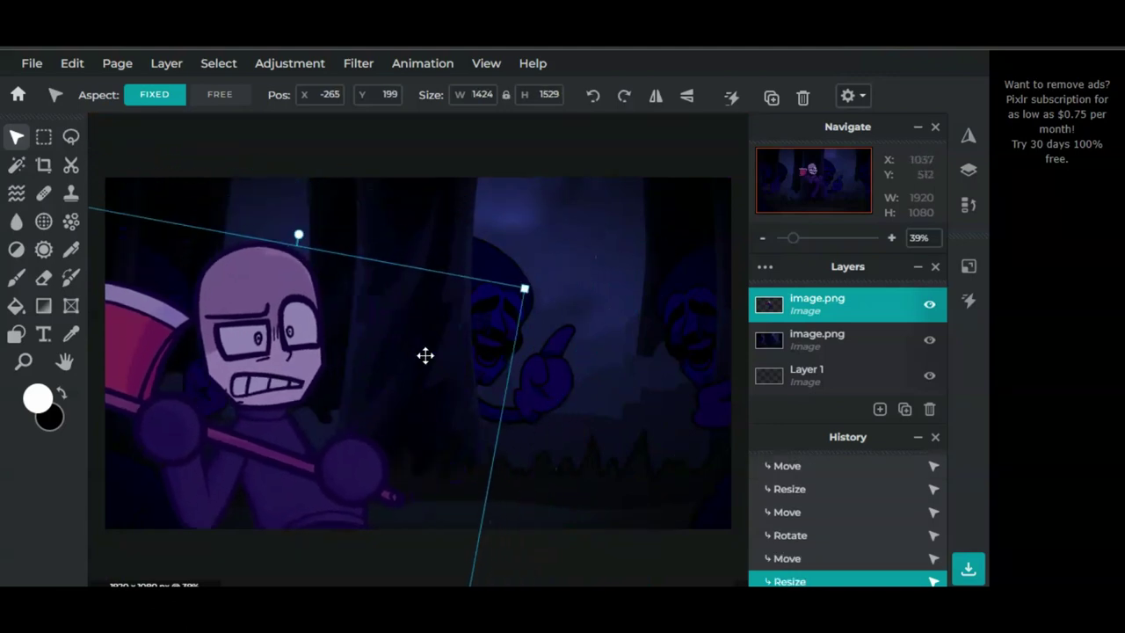
left_click_drag(425, 354, 456, 310)
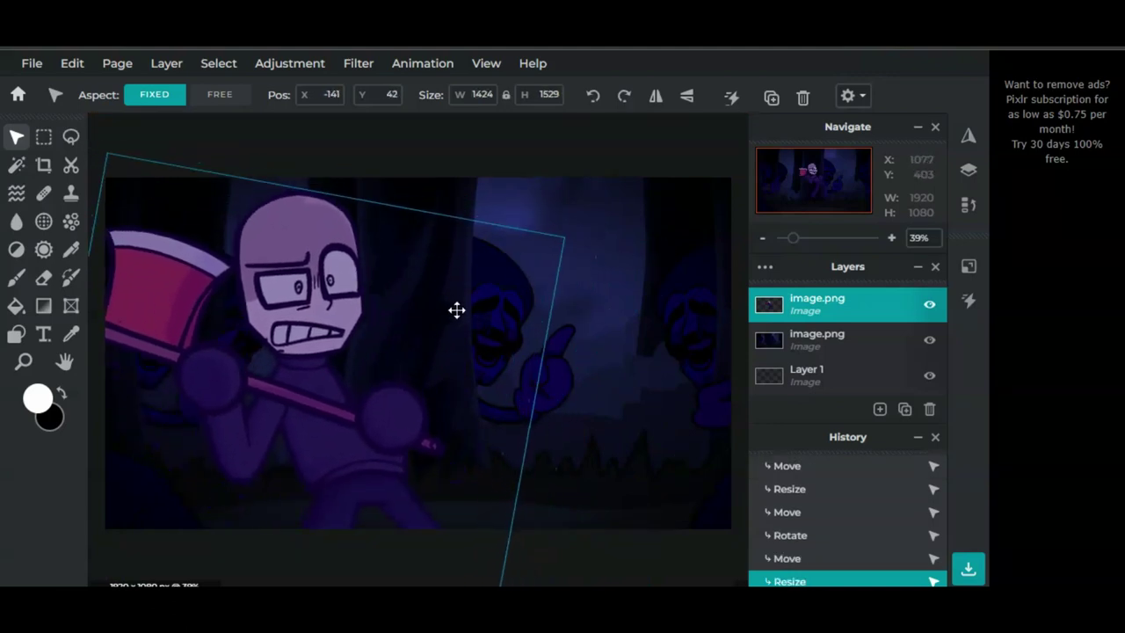
left_click(481, 155)
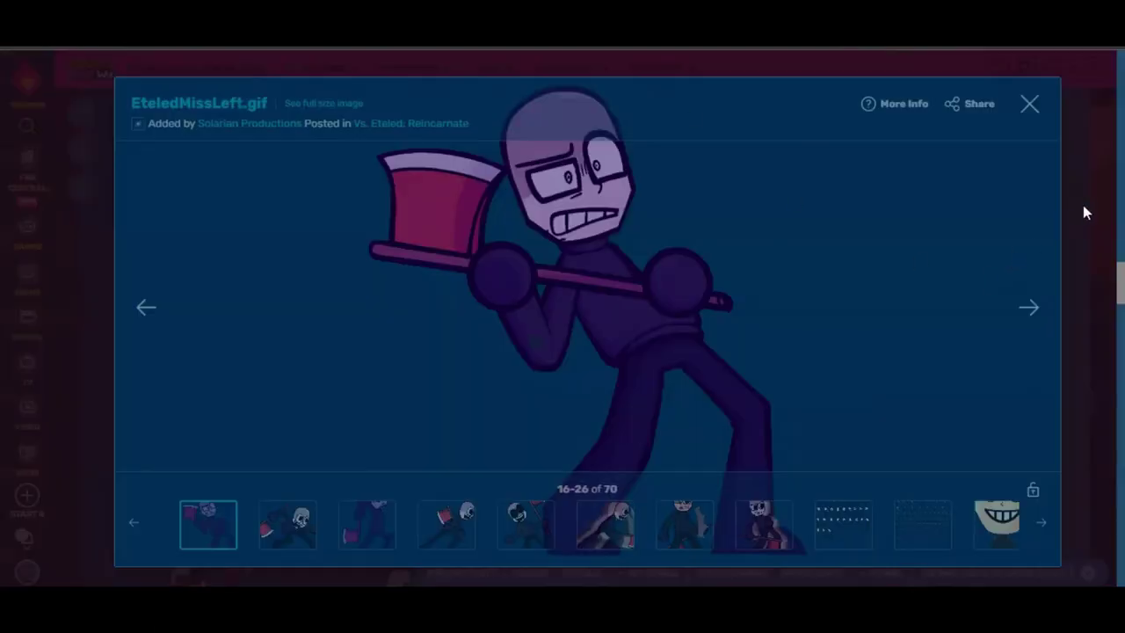
Step: Close the image viewer and show Austin's Week 1 entry in the Characters section
left_click(1085, 211)
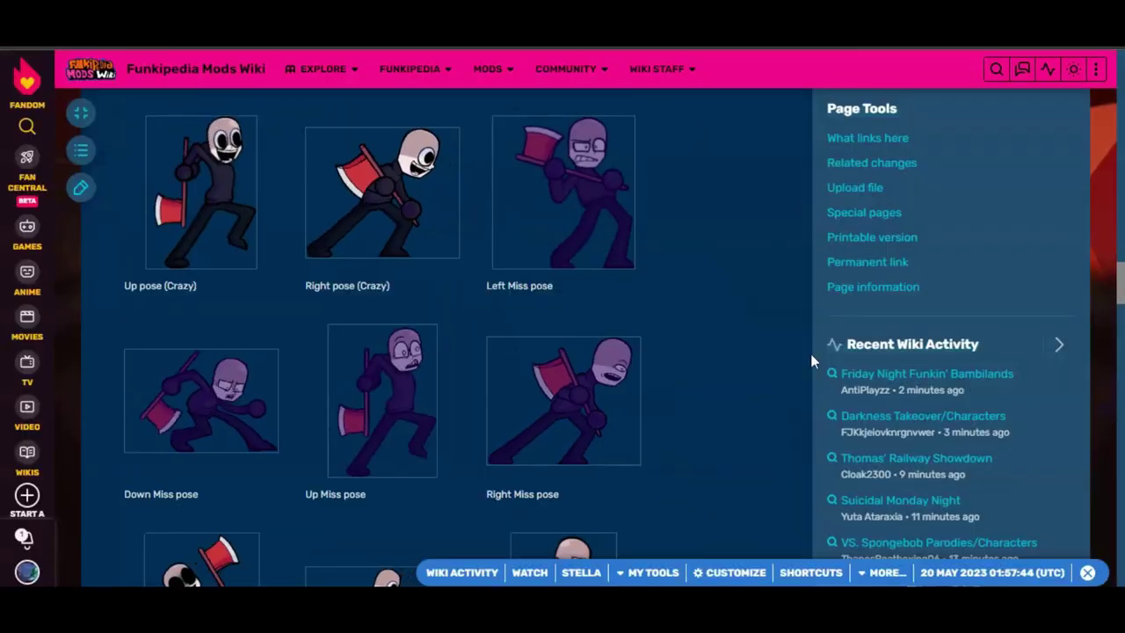
scroll(745, 401, "up", 1)
scroll(744, 401, "up", 10)
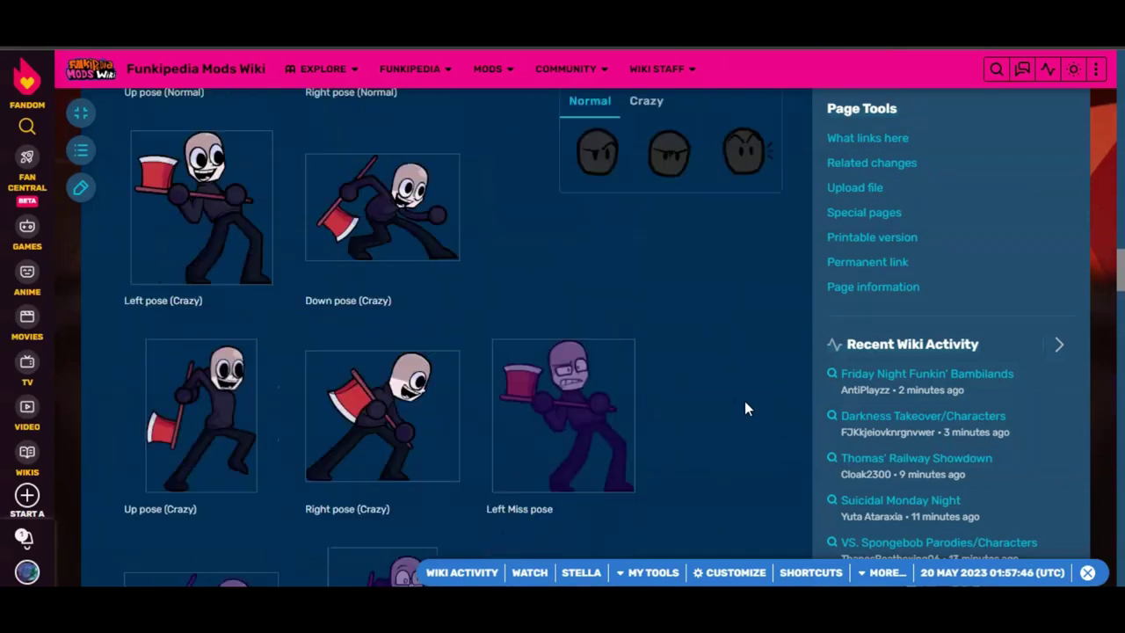
scroll(744, 401, "up", 10)
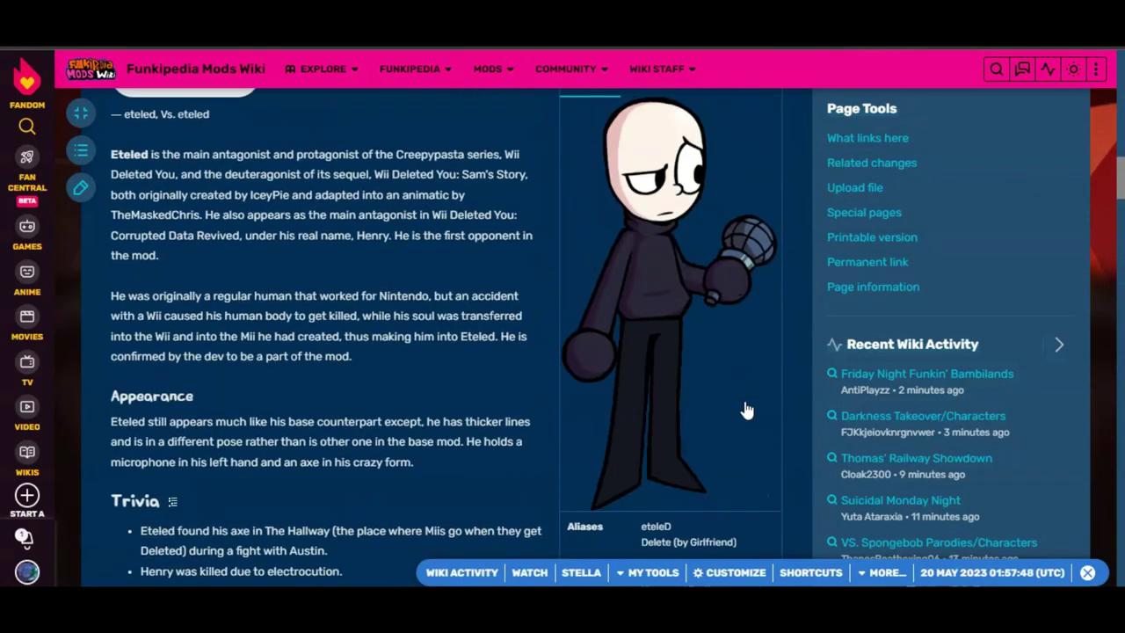
scroll(747, 401, "down", 1)
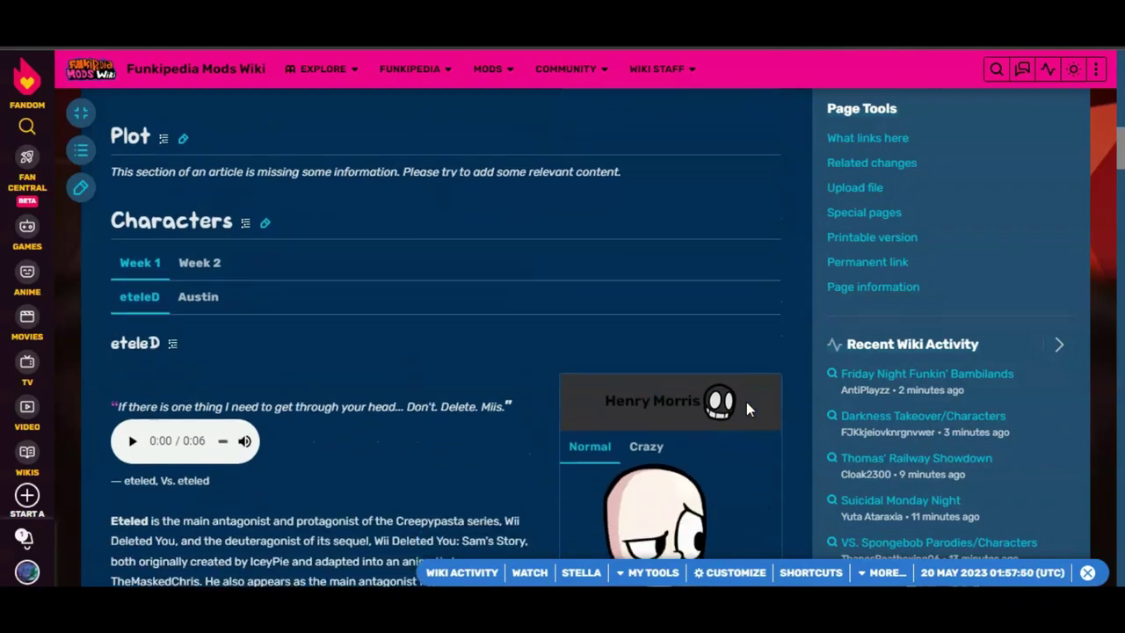
left_click(202, 268)
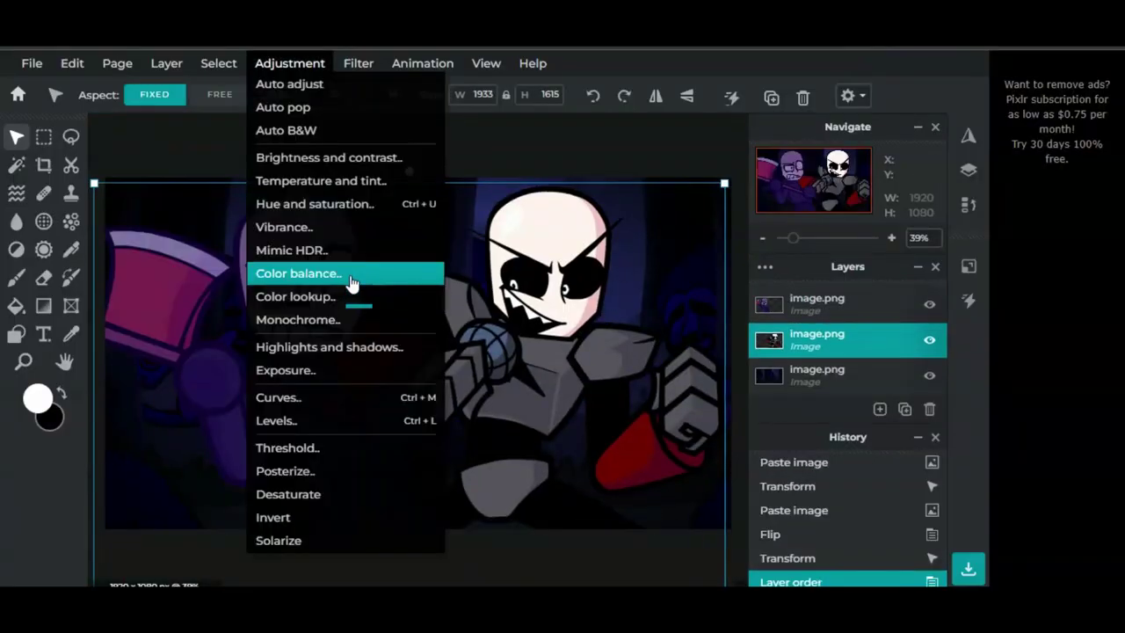
Step: Recolour the Austin sprite dark bluish purple with Color balance, adjusting red midtones and shadows
left_click(349, 277)
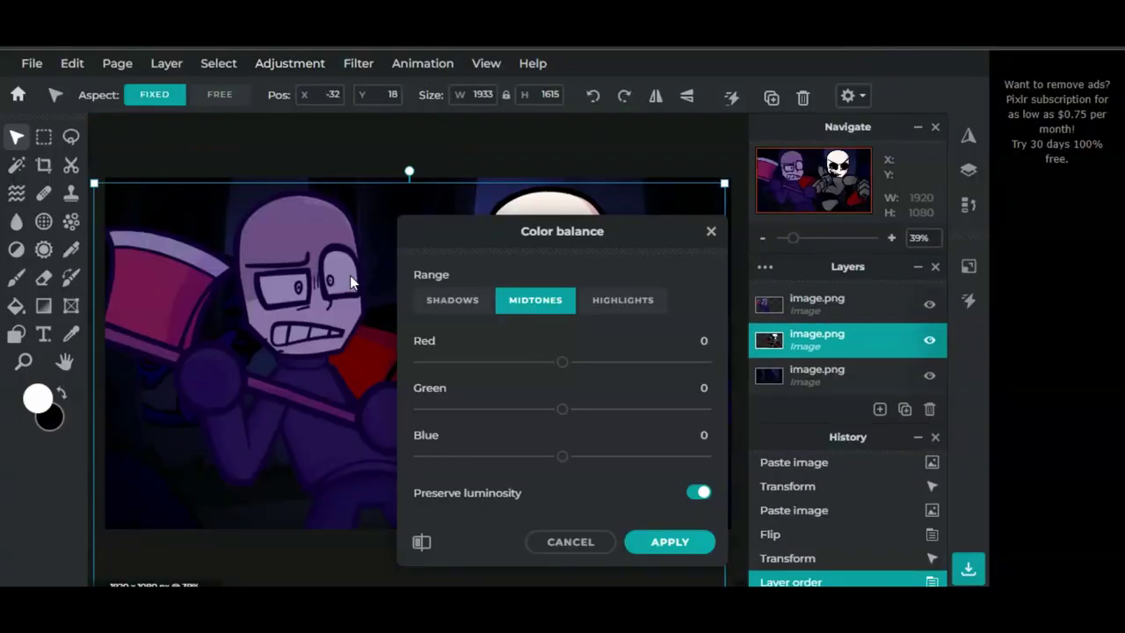
left_click_drag(576, 246, 881, 235)
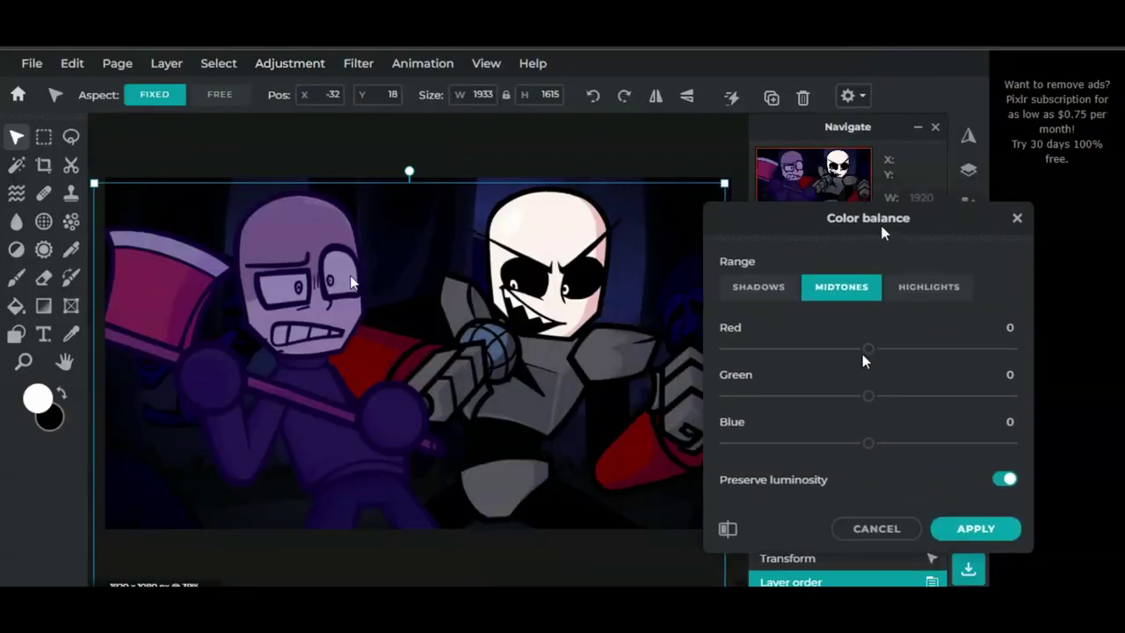
left_click(864, 349)
left_click(867, 351)
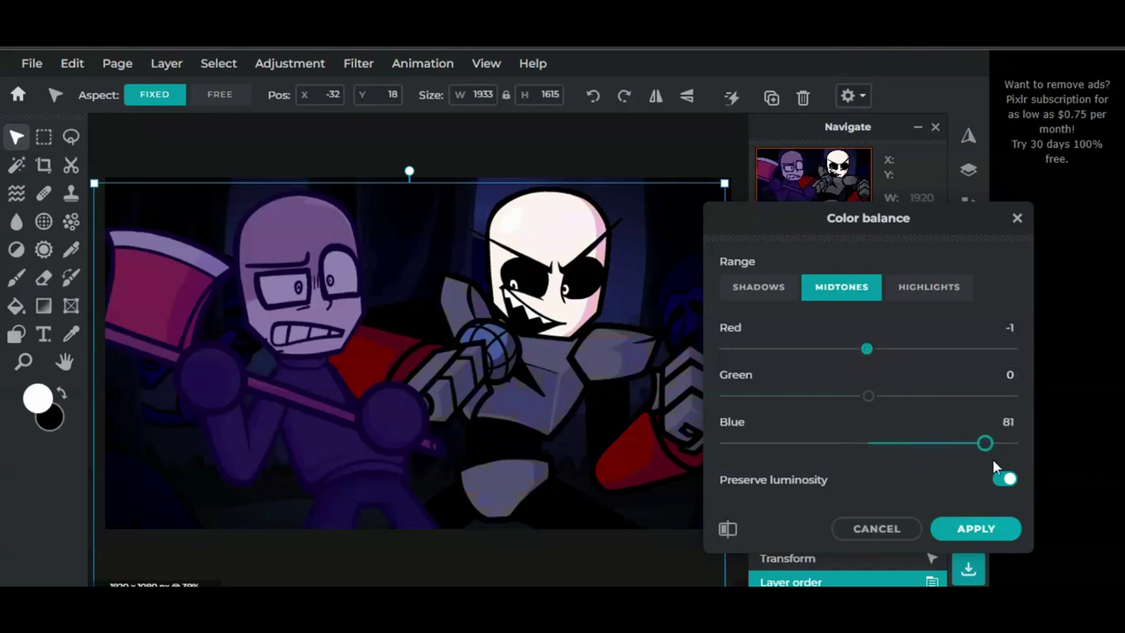
left_click(743, 299)
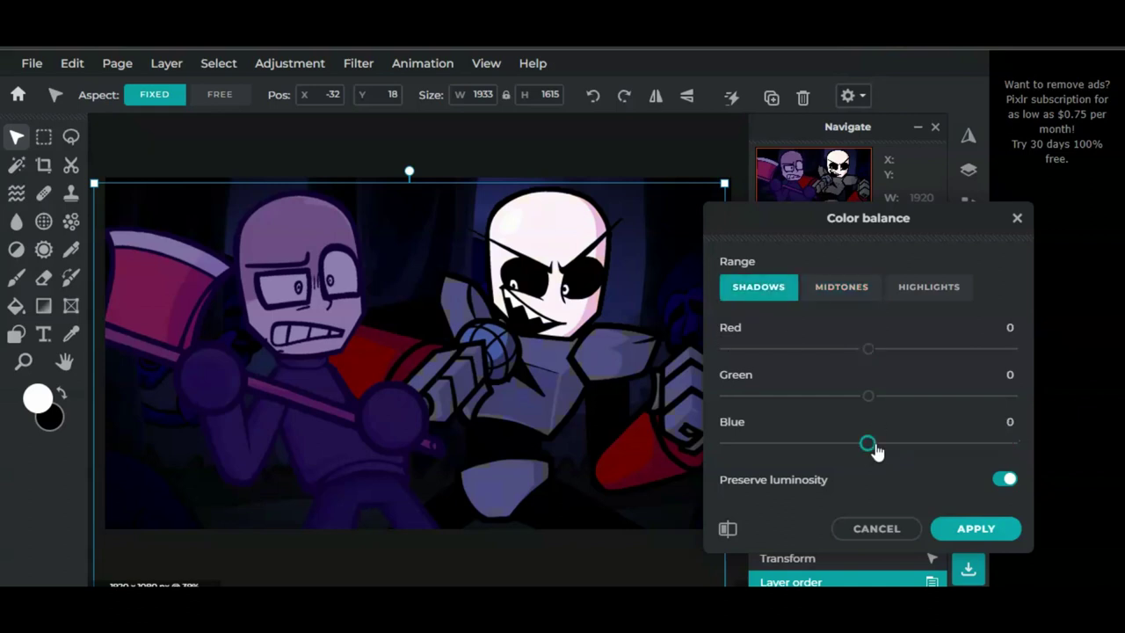
left_click(985, 526)
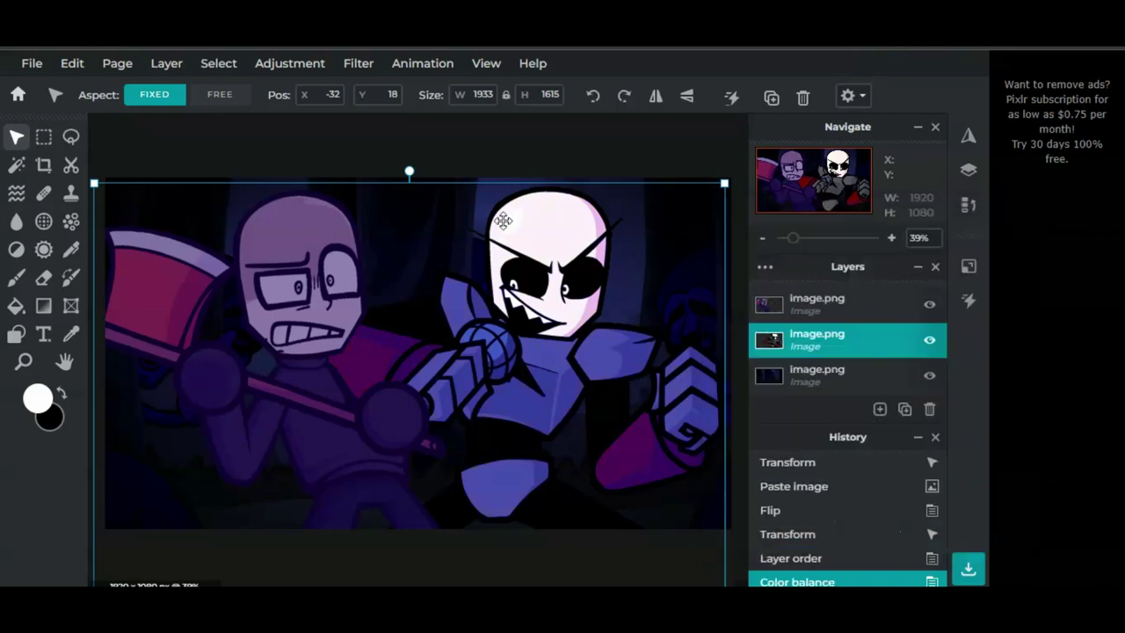
Step: Try a -24 lightness Hue and saturation change on the character, then discard it
left_click(316, 64)
left_click(343, 211)
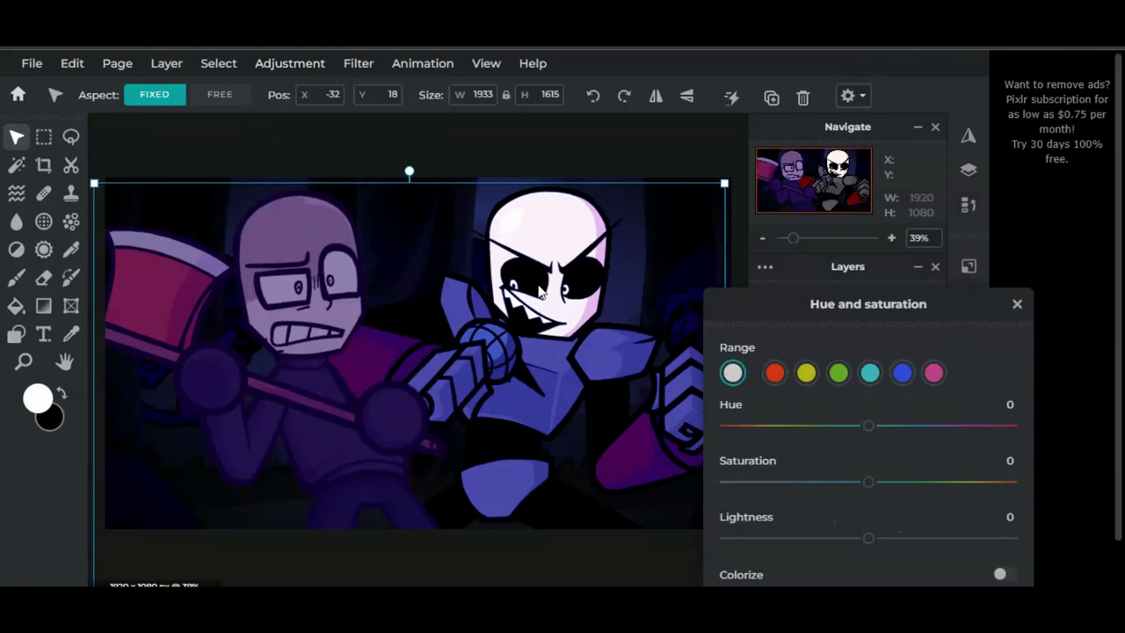
left_click_drag(861, 538, 833, 543)
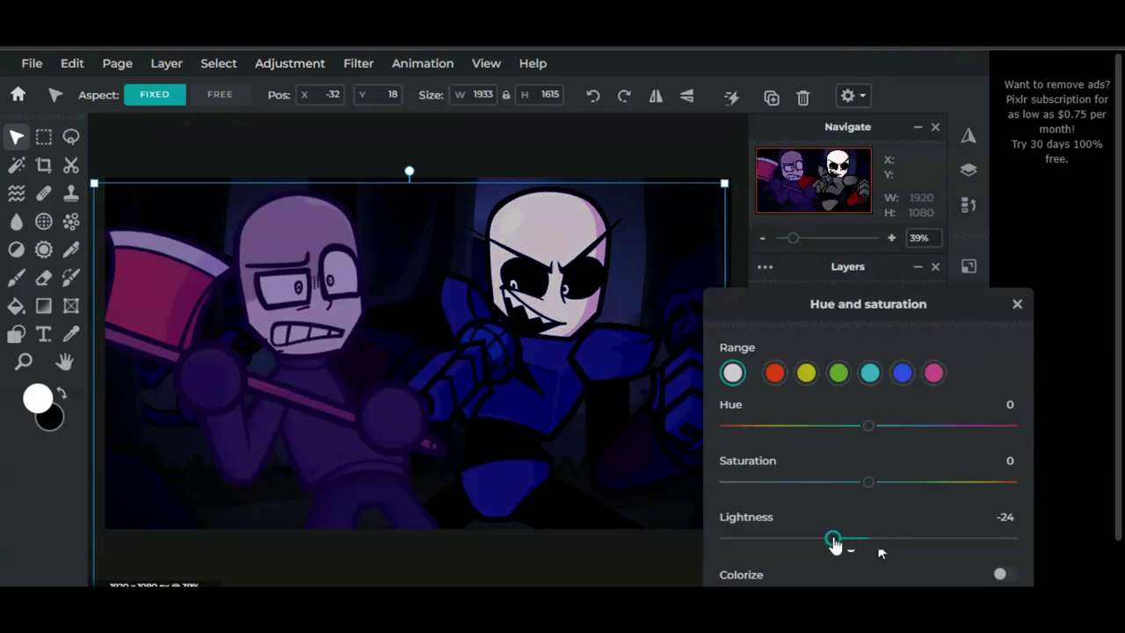
left_click_drag(800, 320, 763, 194)
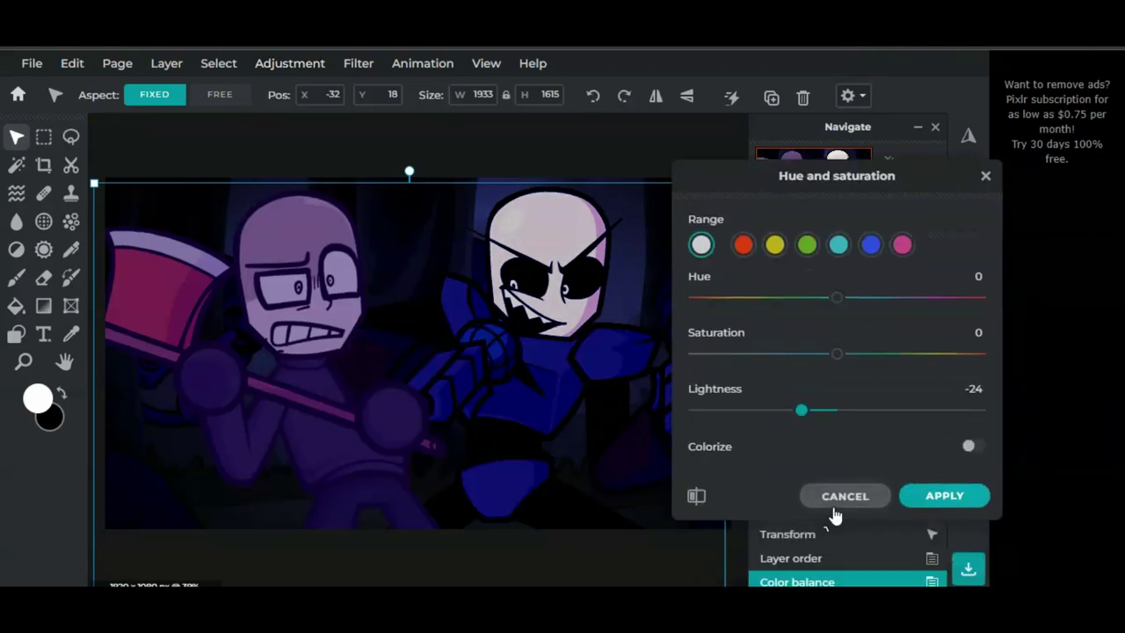
left_click(843, 494)
Step: Set the background's brightness to -42 and contrast to 19
left_click(263, 67)
left_click(347, 157)
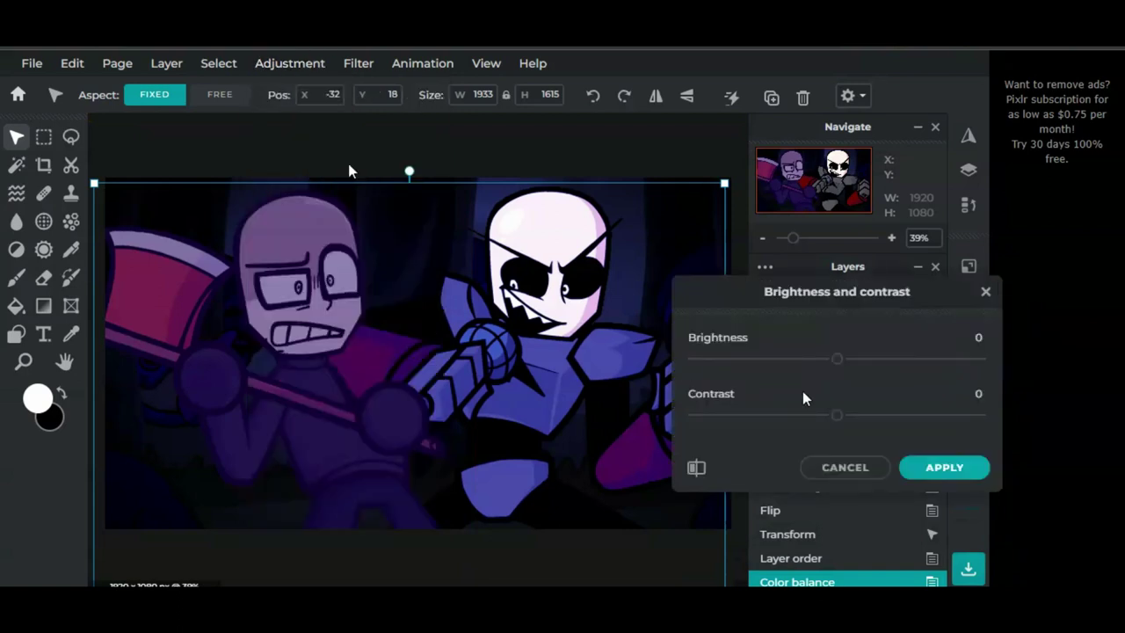
left_click_drag(836, 361, 775, 369)
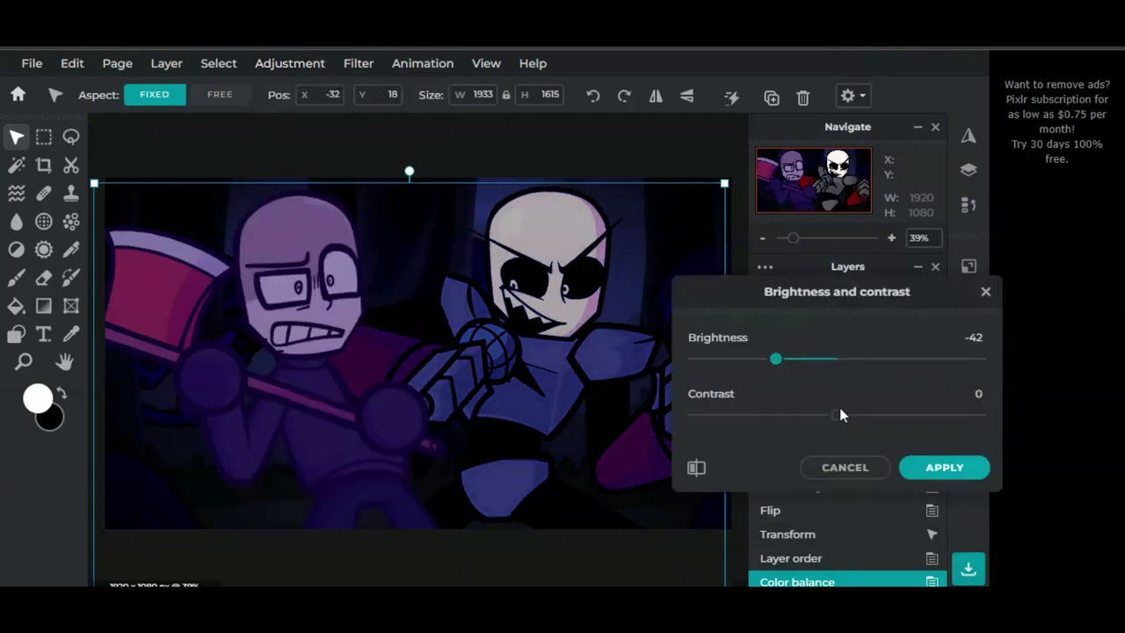
left_click_drag(866, 421, 893, 422)
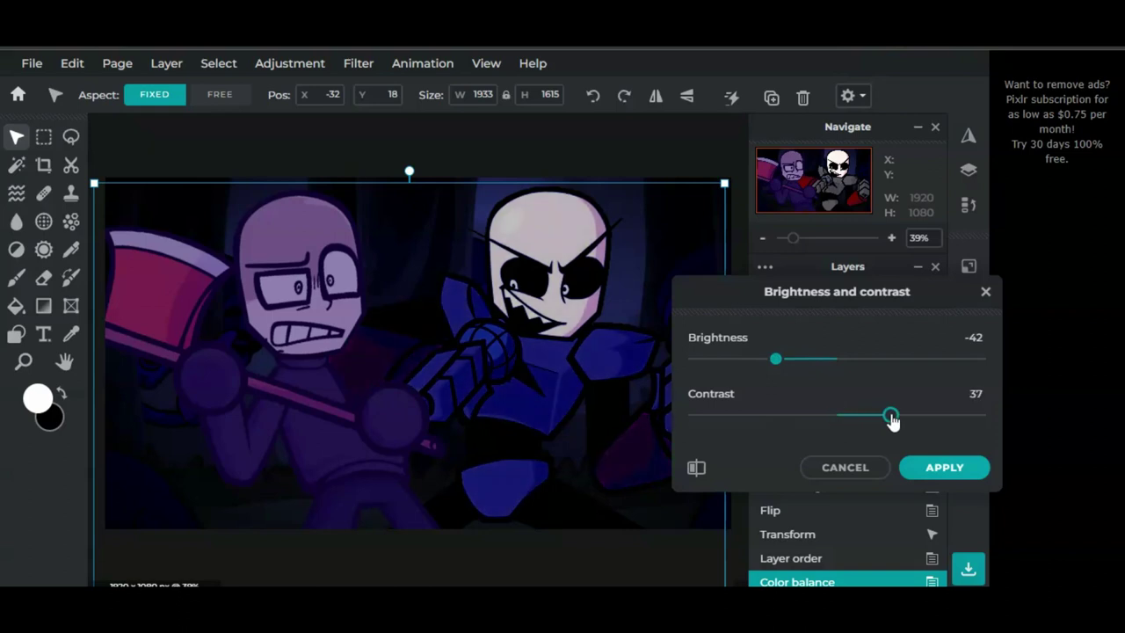
left_click(944, 466)
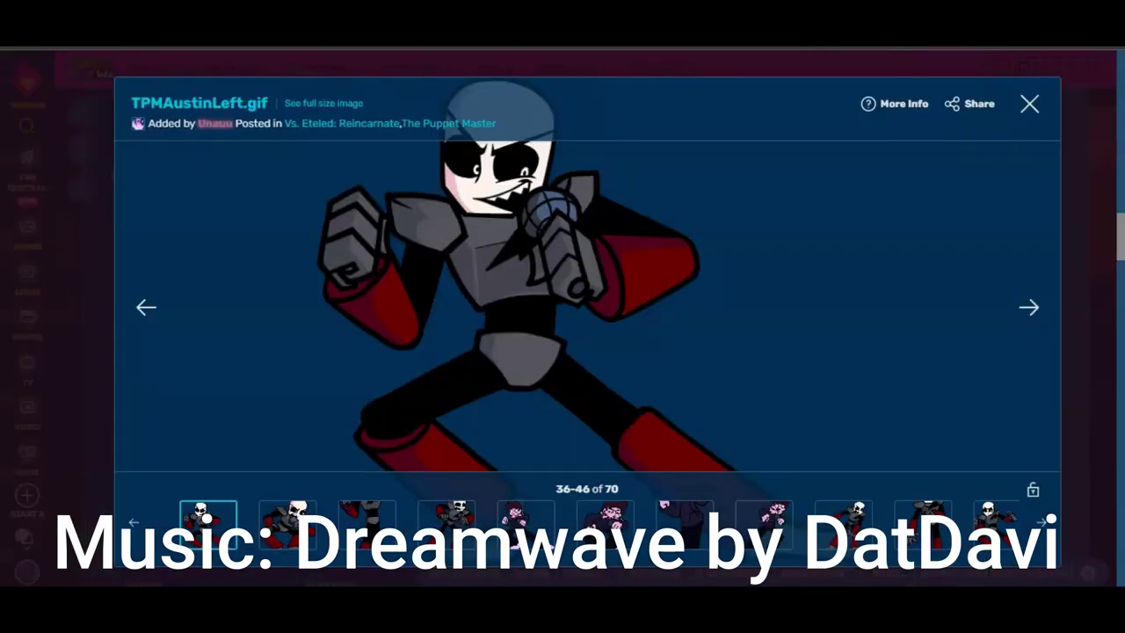
Step: Close the enlarged GIF view and browse the character gallery for CJ's poses
left_click(1027, 105)
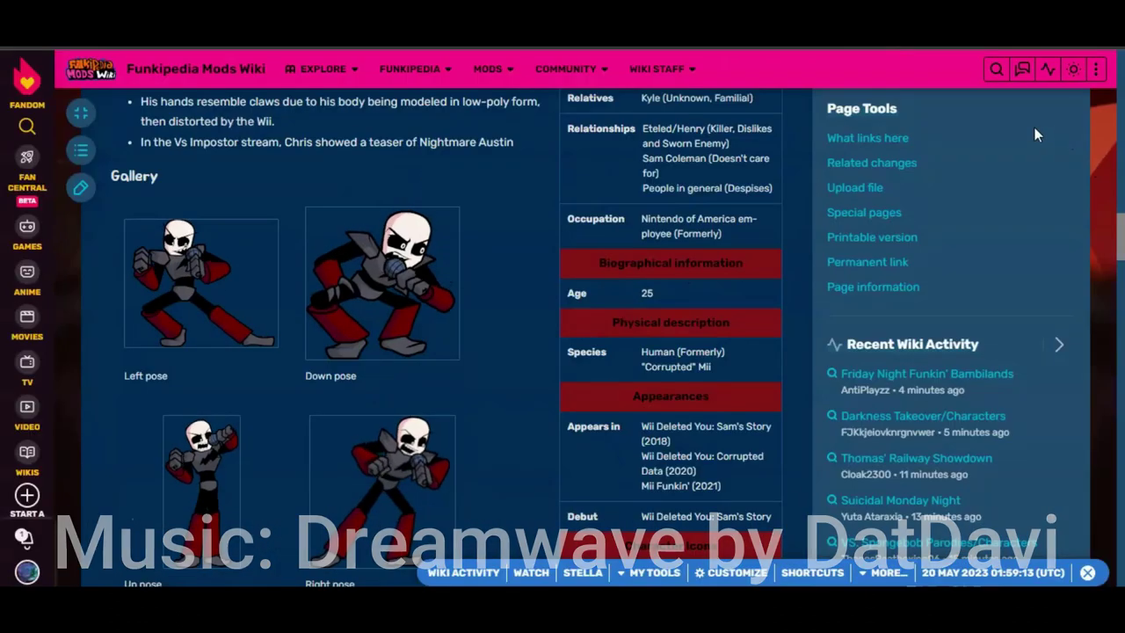
left_click(993, 71)
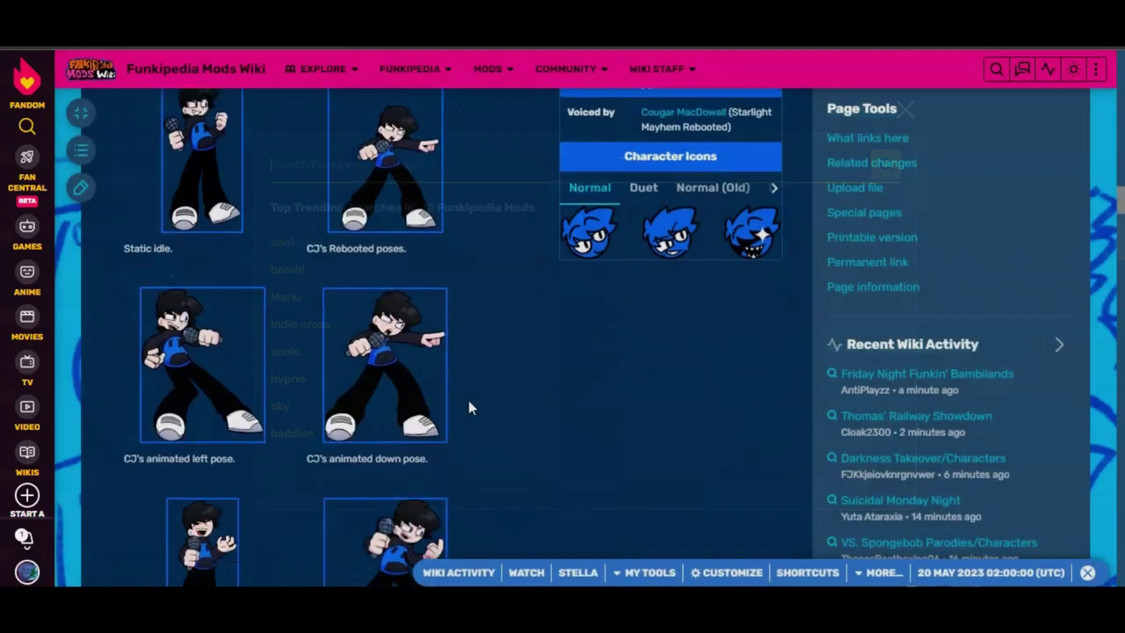
scroll(468, 404, "down", 4)
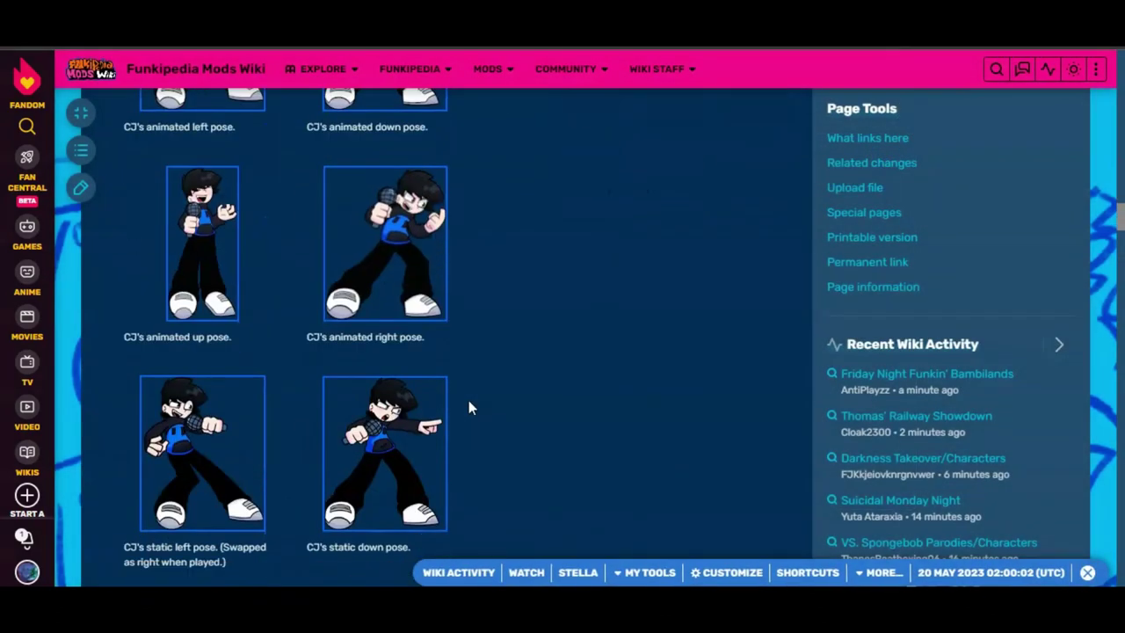
scroll(468, 407, "down", 5)
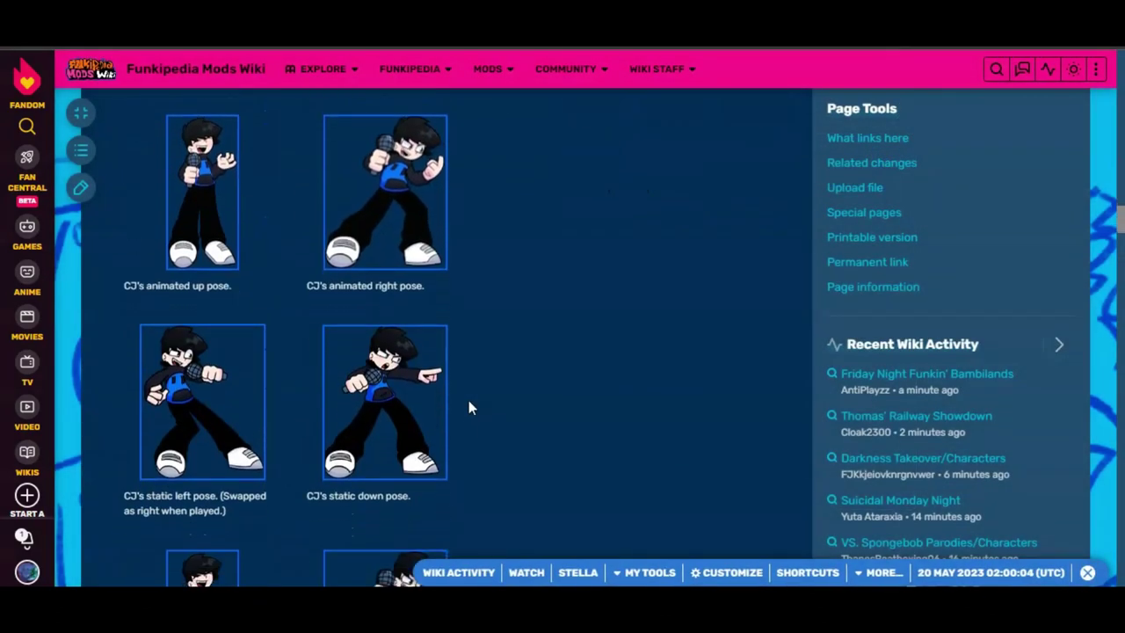
scroll(469, 407, "down", 5)
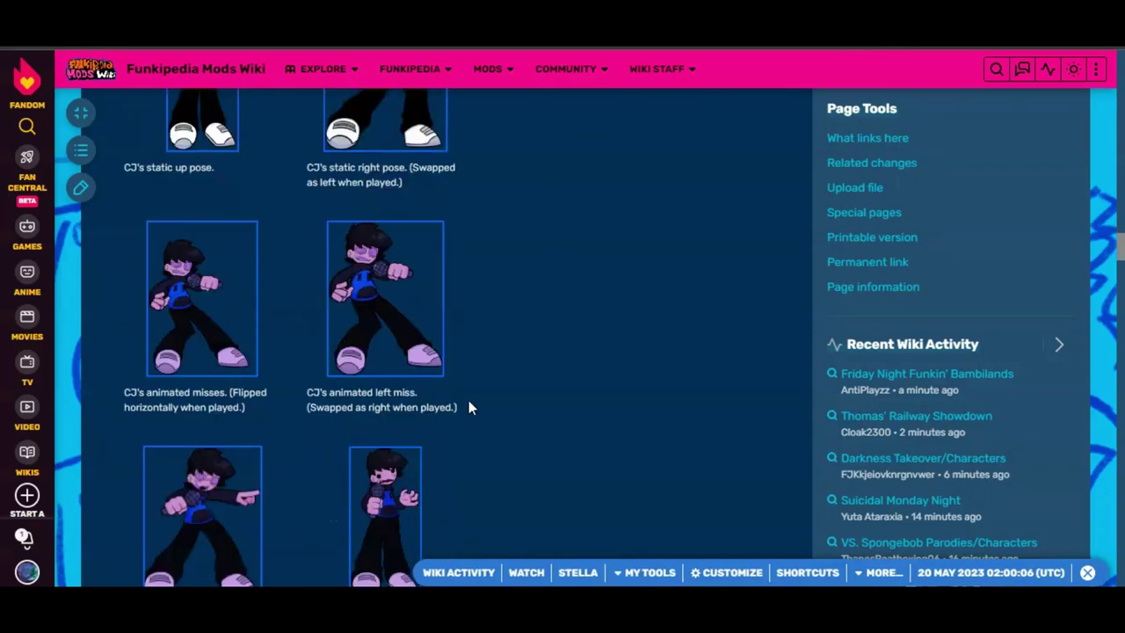
scroll(469, 407, "down", 8)
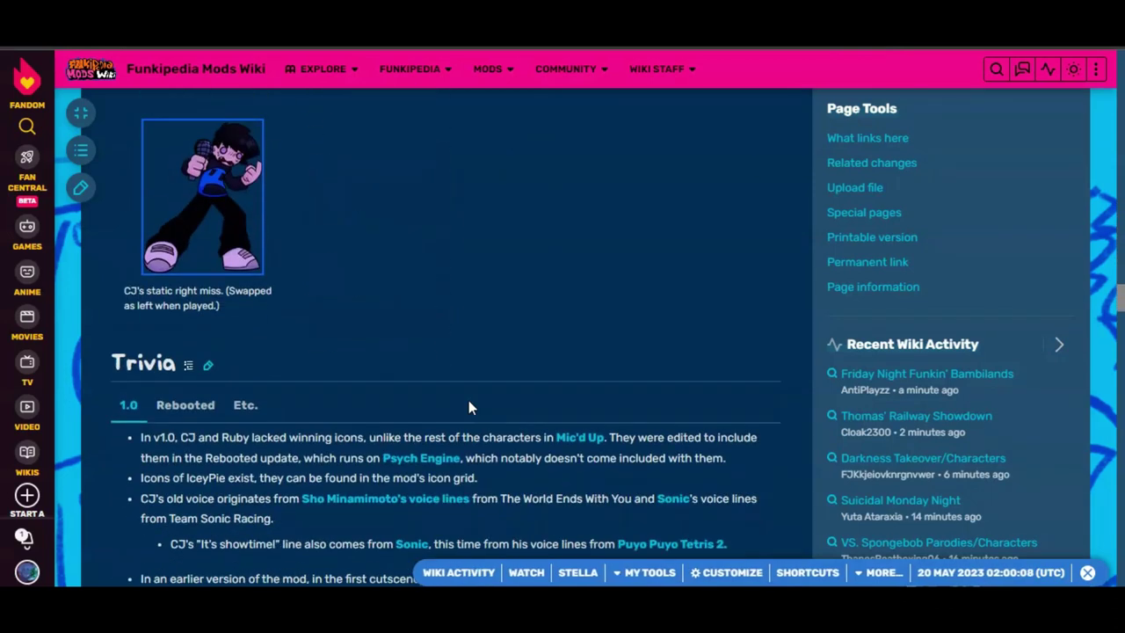
scroll(468, 407, "up", 3)
scroll(468, 407, "up", 5)
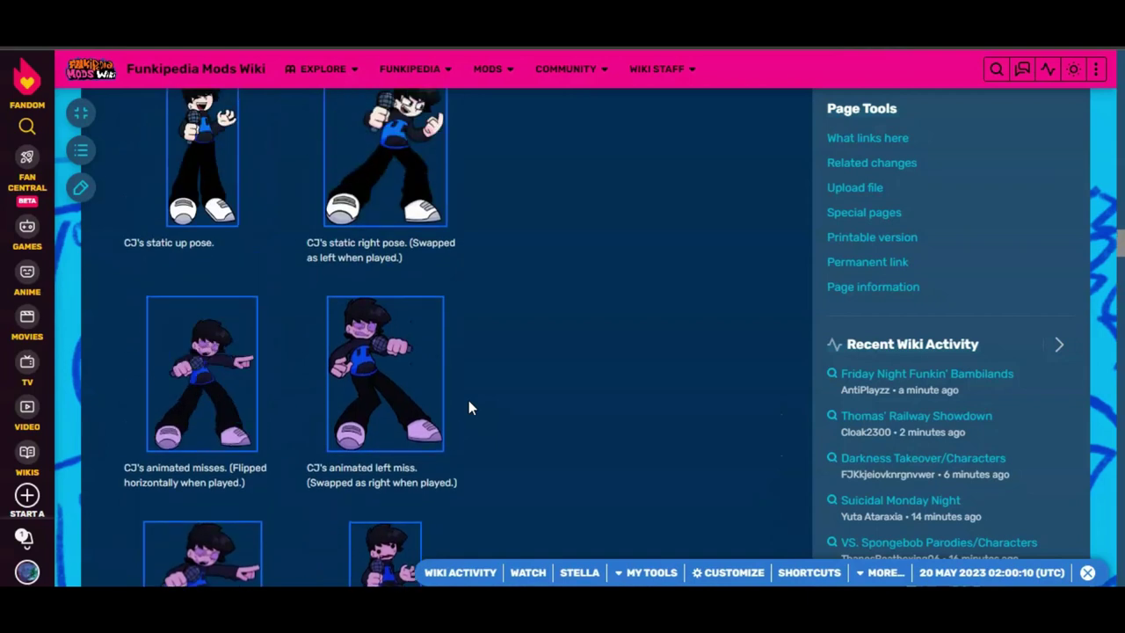
scroll(468, 400, "up", 2)
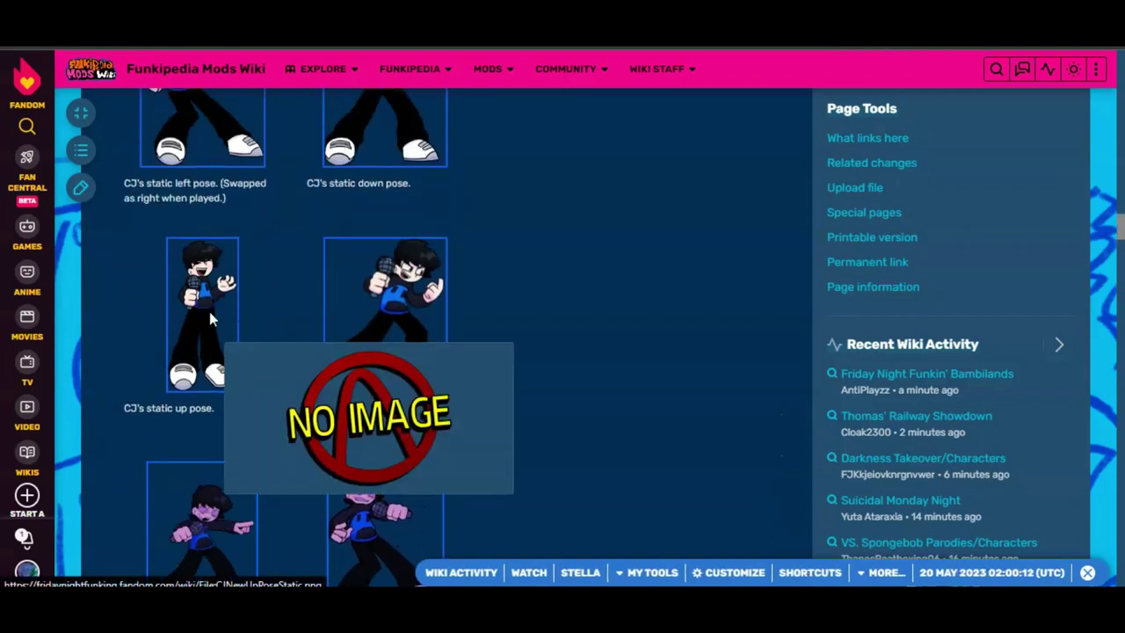
Step: Copy CJ's static up-pose image and select the middle layer in Pixlr E
left_click(209, 311)
right_click(609, 295)
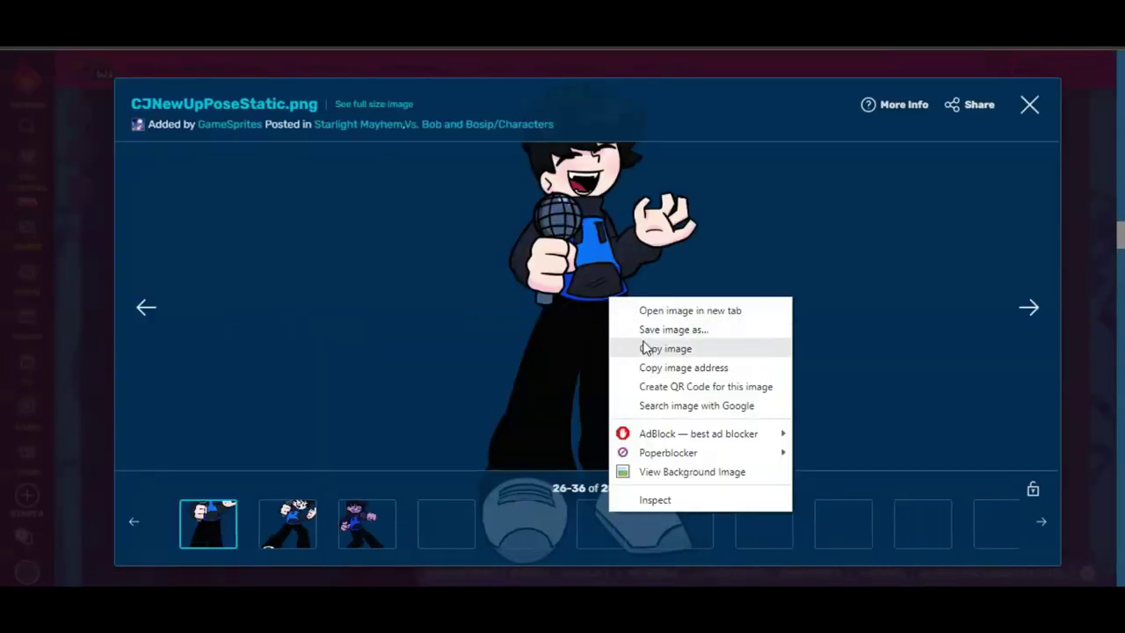
left_click(666, 348)
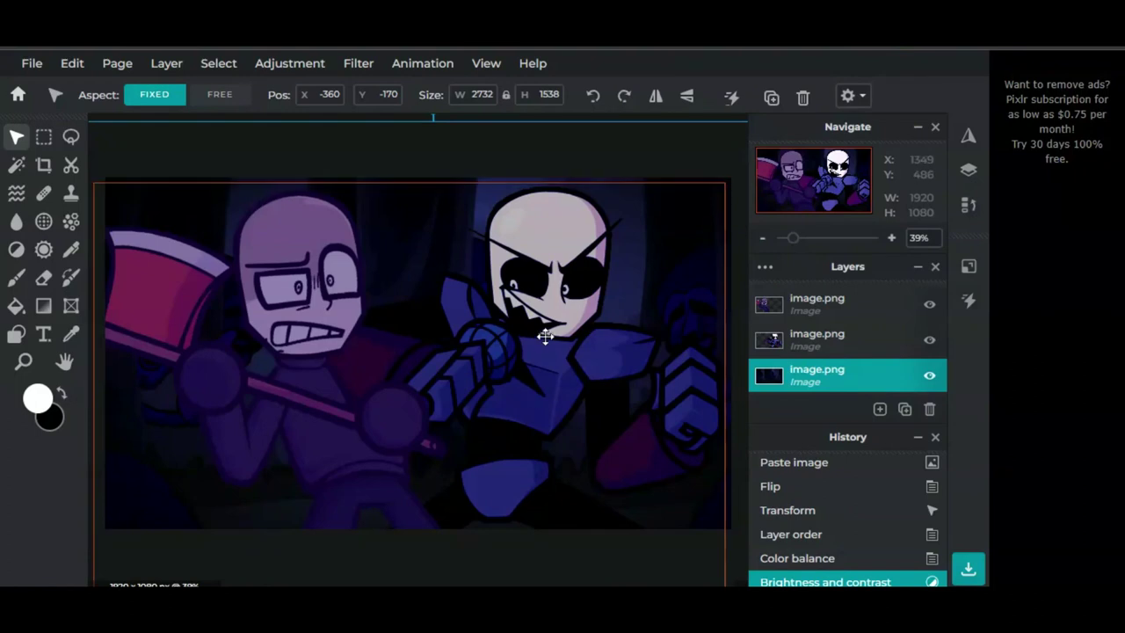
left_click(545, 336)
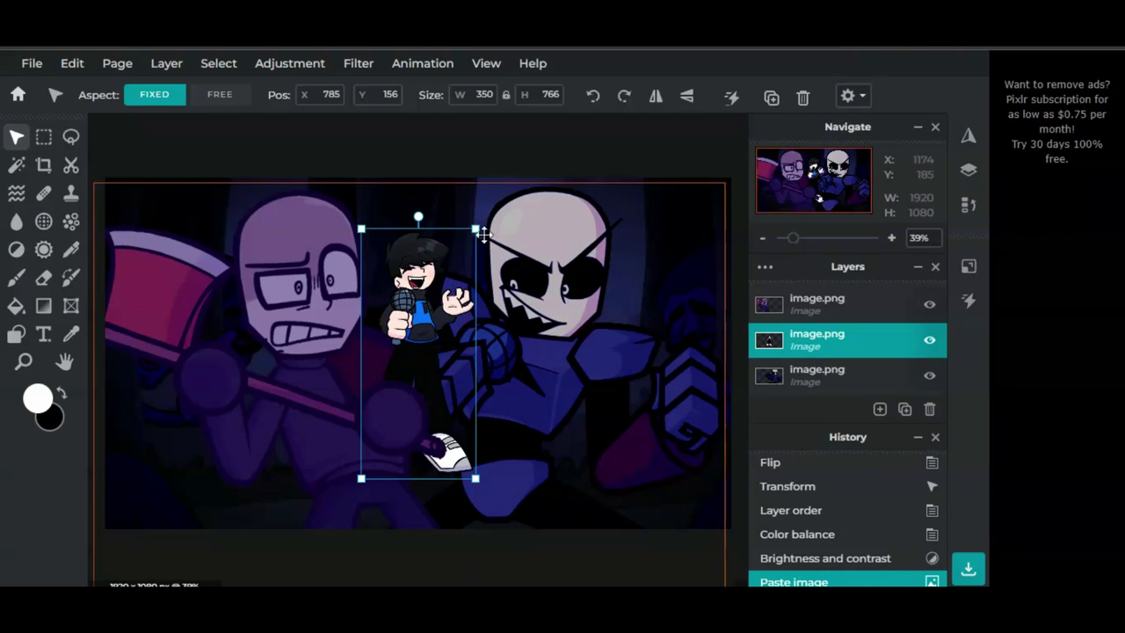
Step: Enlarge the pasted CJ sprite to 449x983 and black it out with Hue and saturation lightness -100
left_click_drag(476, 229, 281, 276)
left_click(292, 64)
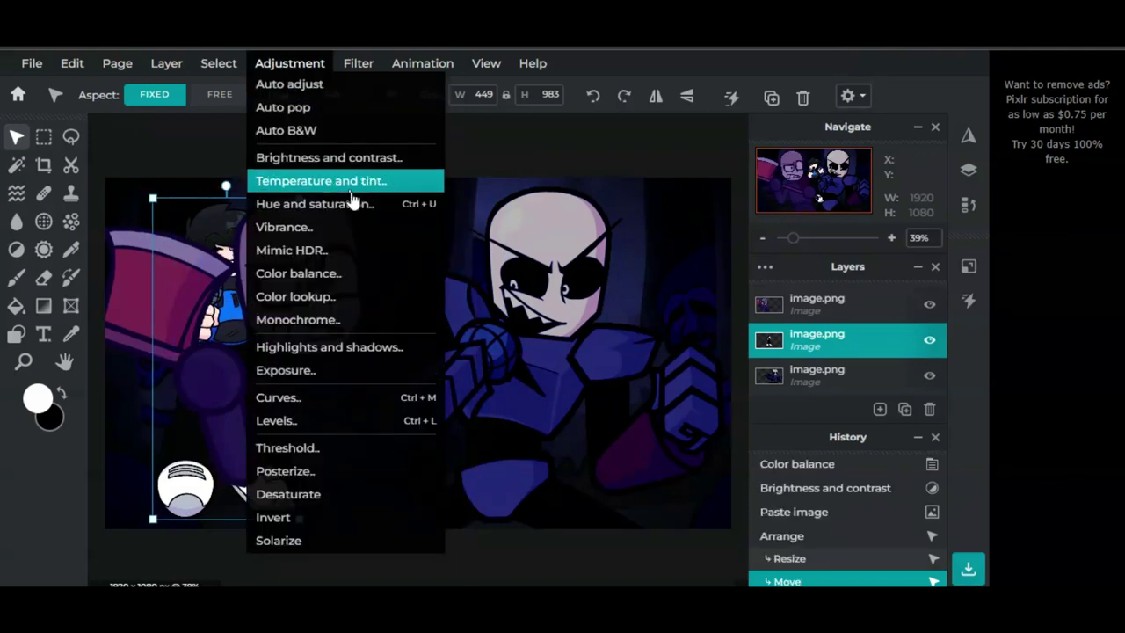
left_click(353, 204)
left_click_drag(826, 501, 636, 496)
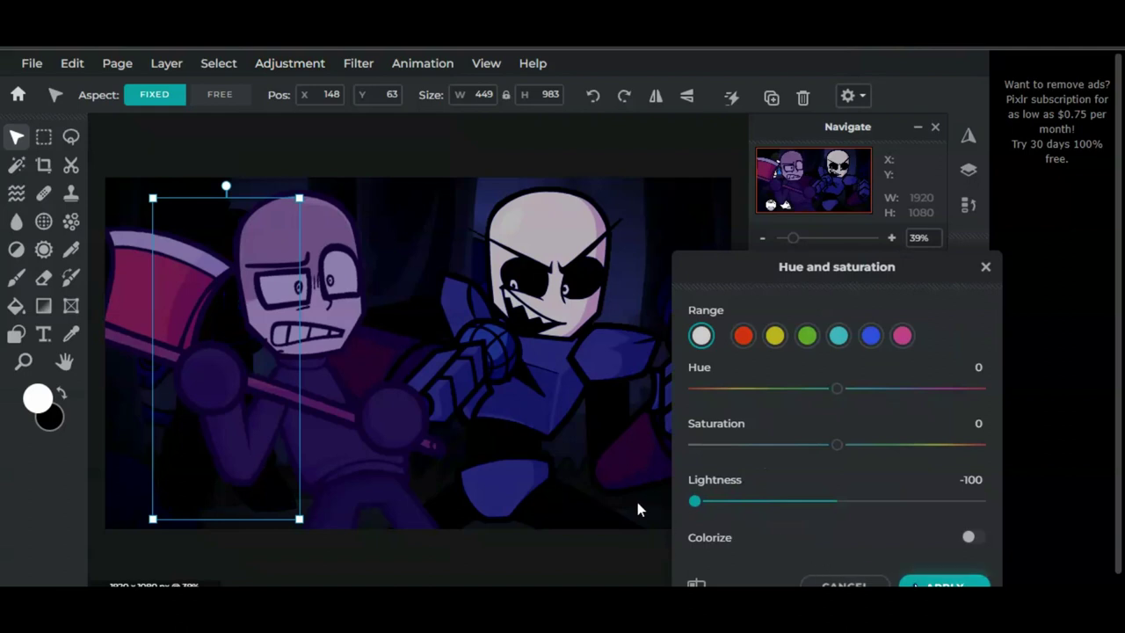
left_click(944, 584)
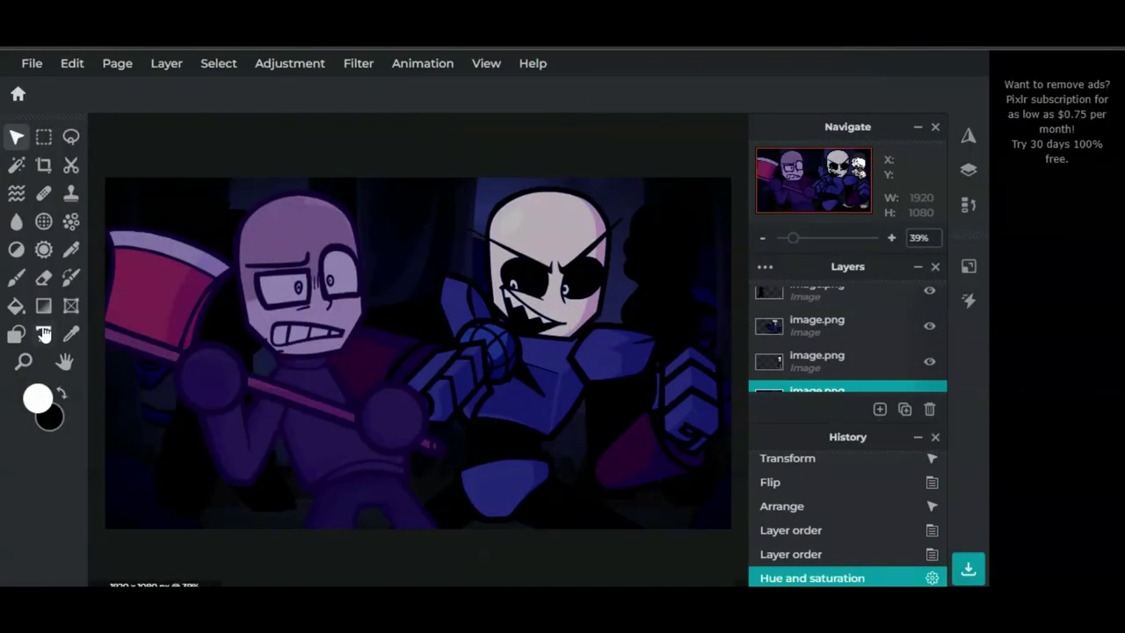
Step: Add a text box near the bottom left reading 'Endless'
key("t")
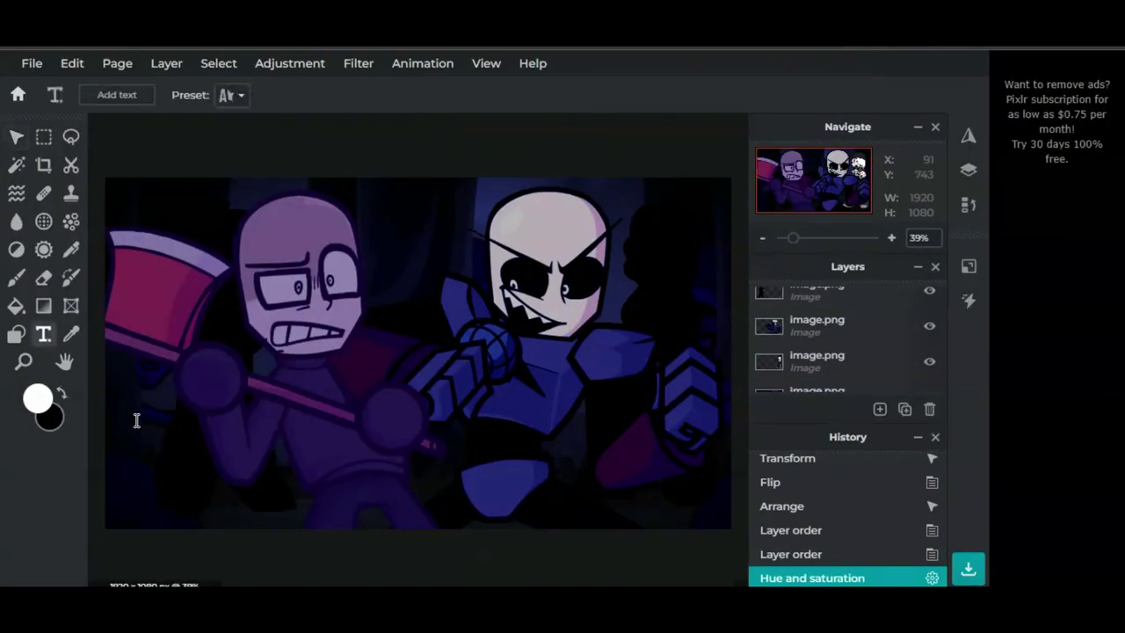
left_click_drag(135, 420, 494, 518)
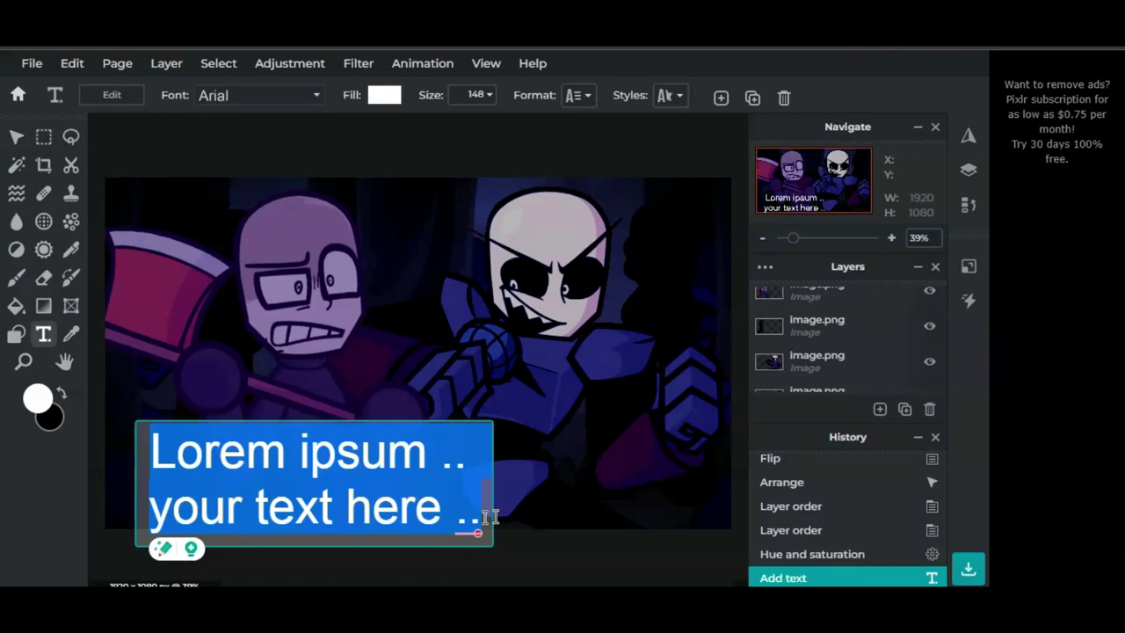
type("Endless")
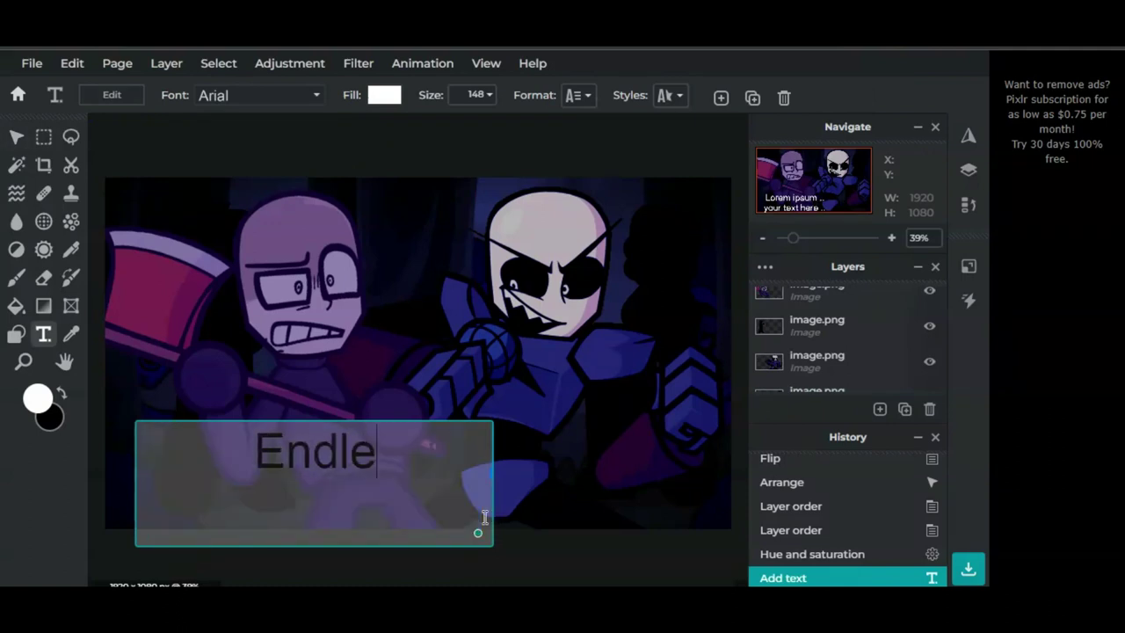
left_click(293, 105)
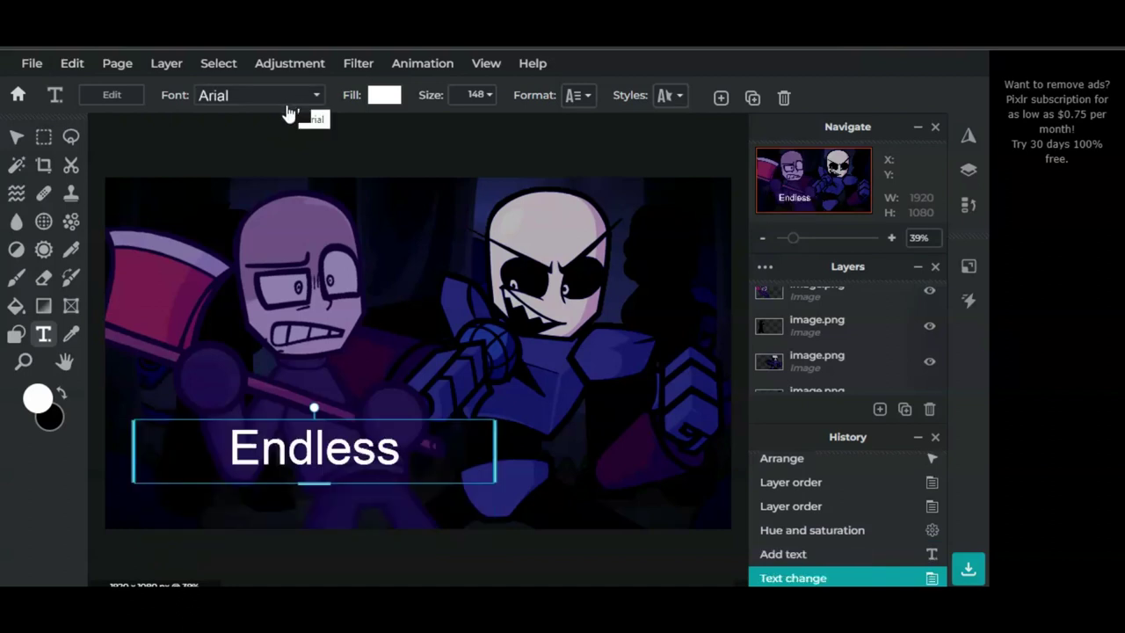
Step: Set the title font to Artick, narrow its box, and make the text black
left_click(280, 98)
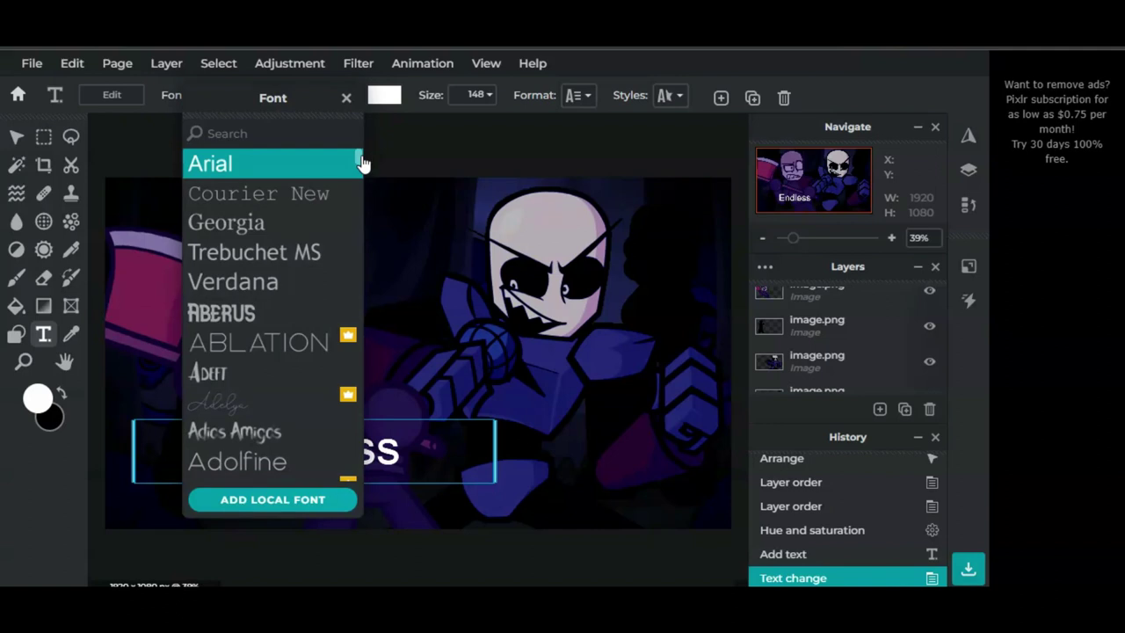
scroll(360, 167, "down", 5)
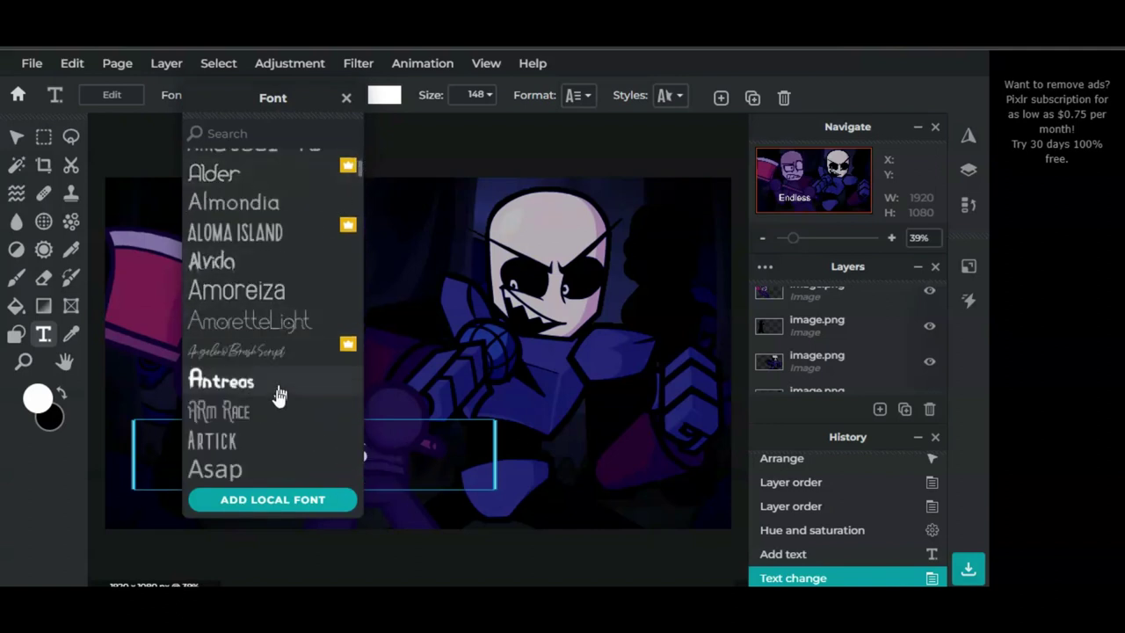
left_click(261, 442)
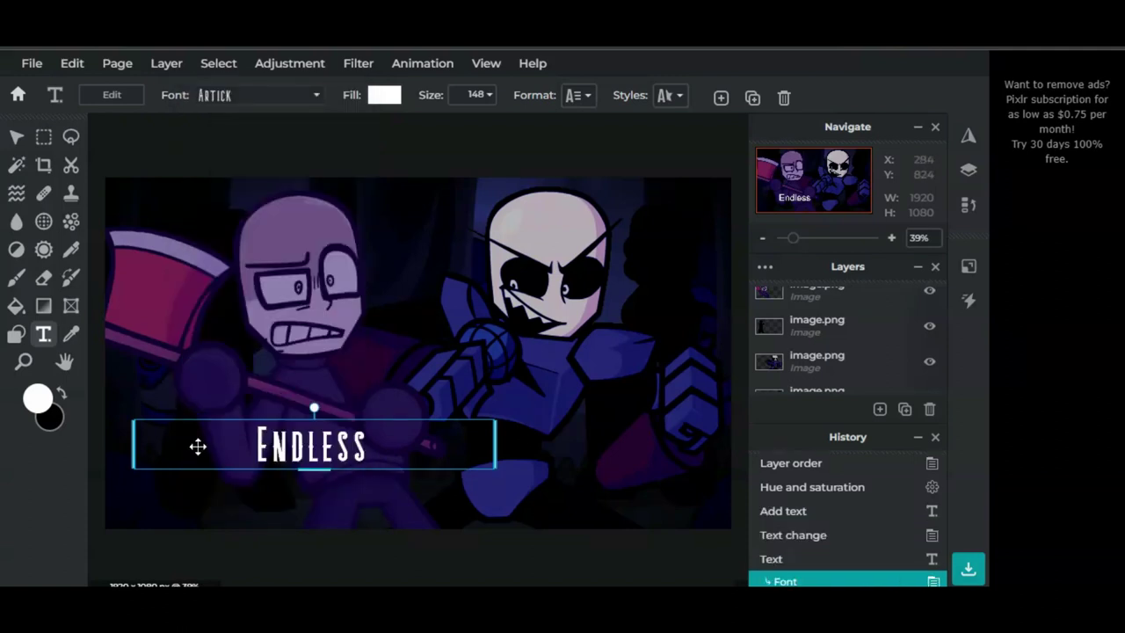
left_click_drag(141, 451, 348, 427)
left_click(389, 97)
left_click(490, 445)
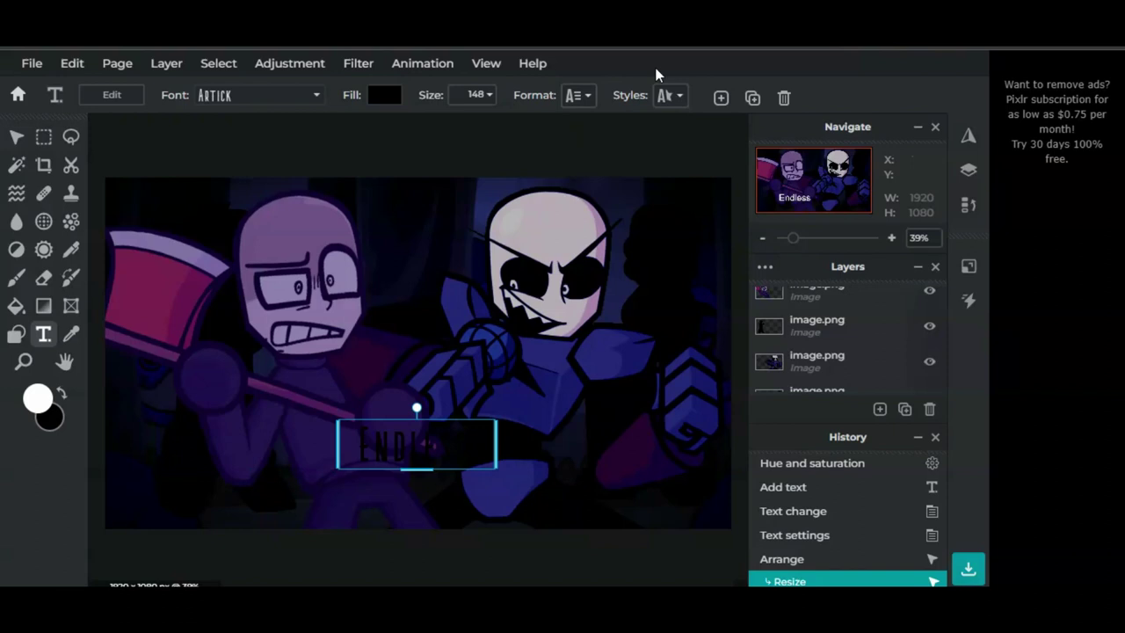
Step: Give the Endless title a bright blue #0008FF outline thickened to 47
left_click(668, 95)
left_click(707, 290)
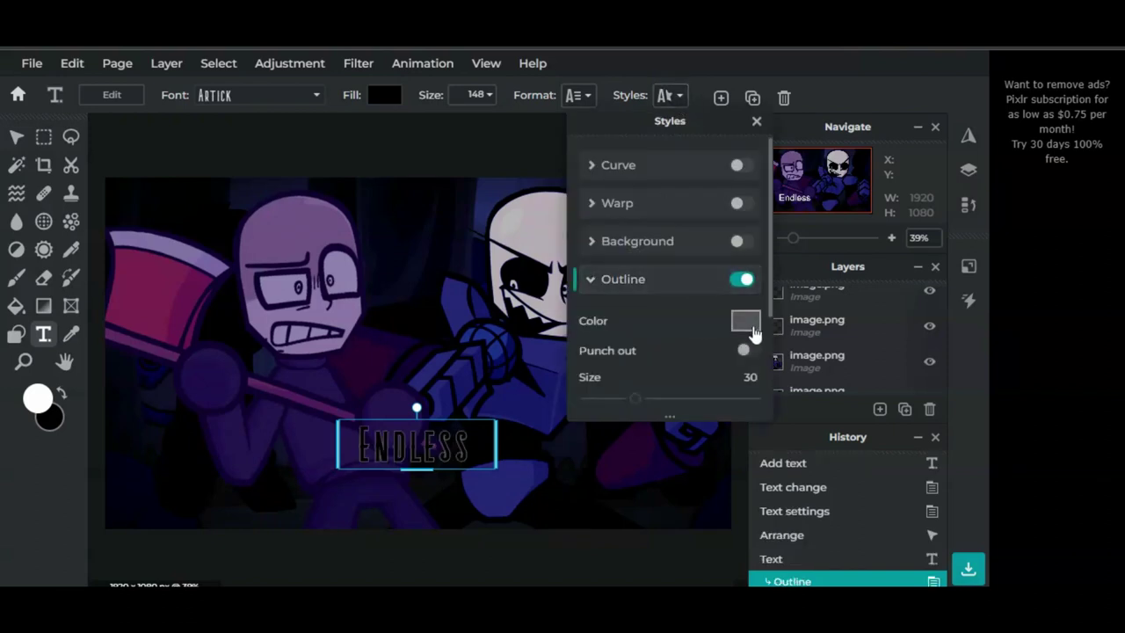
left_click(744, 320)
left_click(708, 347)
left_click(879, 304)
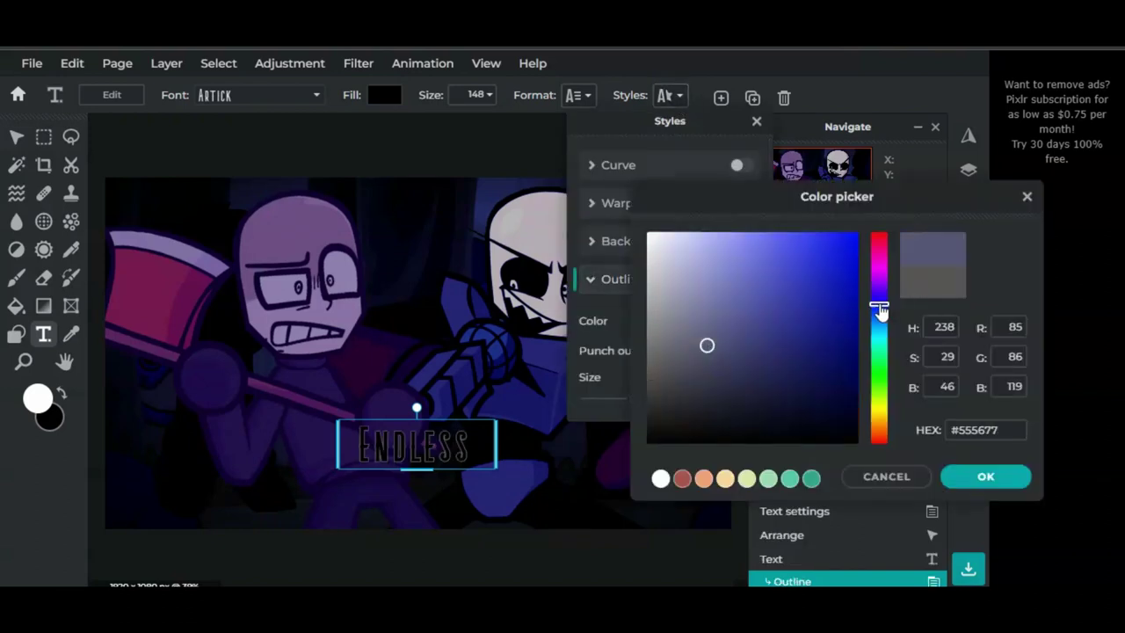
left_click_drag(827, 283, 892, 204)
left_click(989, 477)
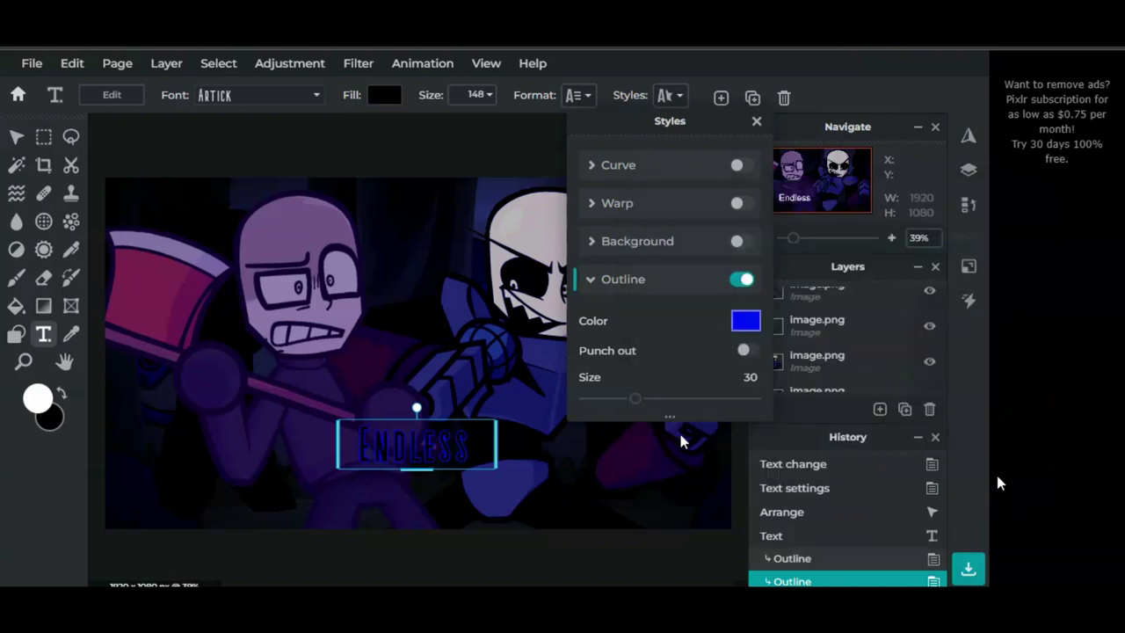
left_click_drag(633, 398, 664, 399)
Step: Enlarge the Endless title to size 428 across the lower centre of the image
left_click(412, 459)
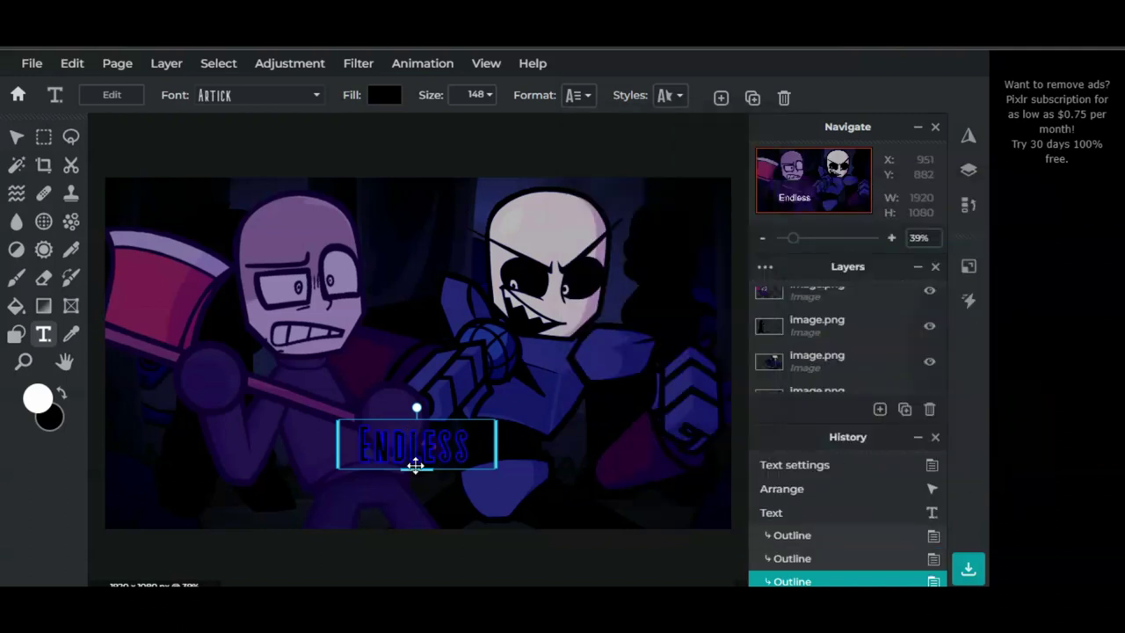
left_click_drag(416, 471, 449, 428)
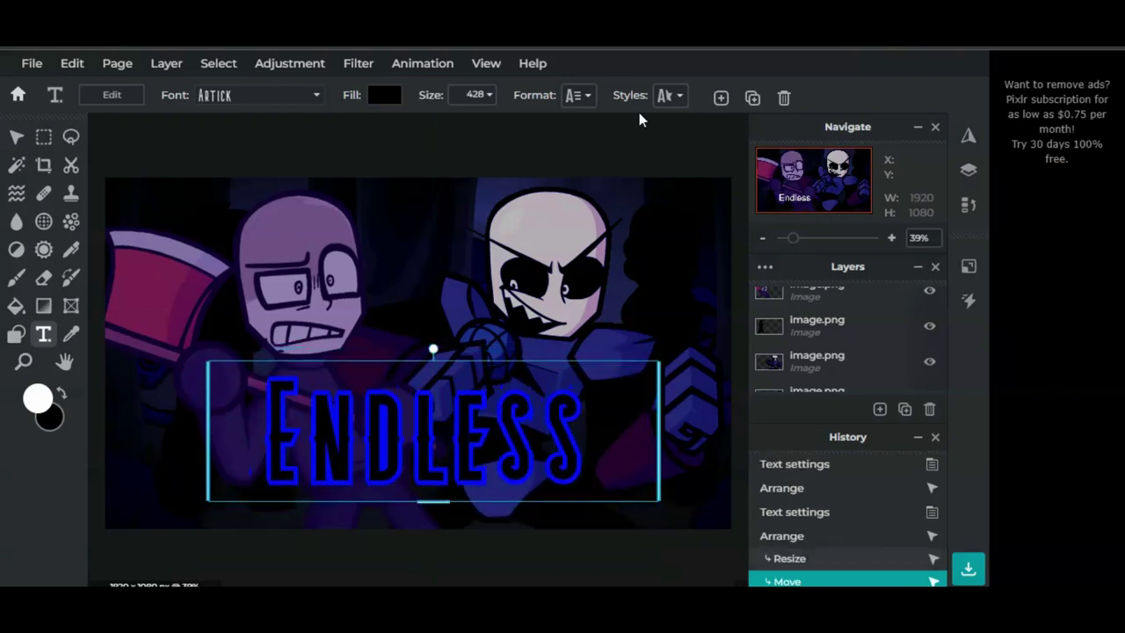
left_click(634, 174)
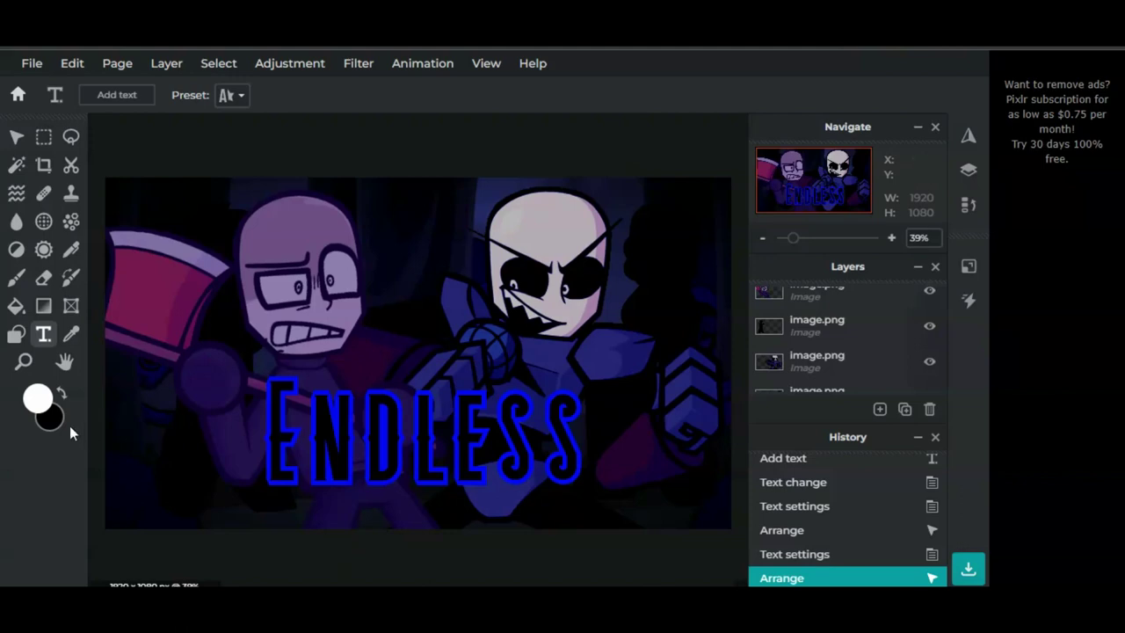
Step: Add a text box below the title reading 'But Eteled and austin sing it'
left_click_drag(202, 535, 661, 499)
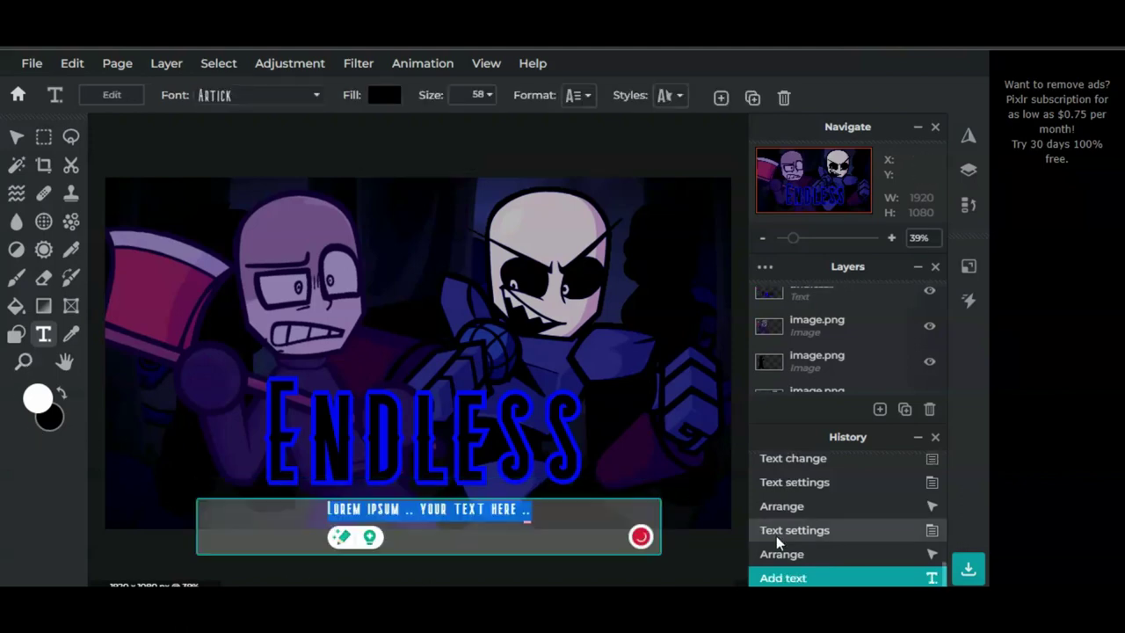
key("BackSpace")
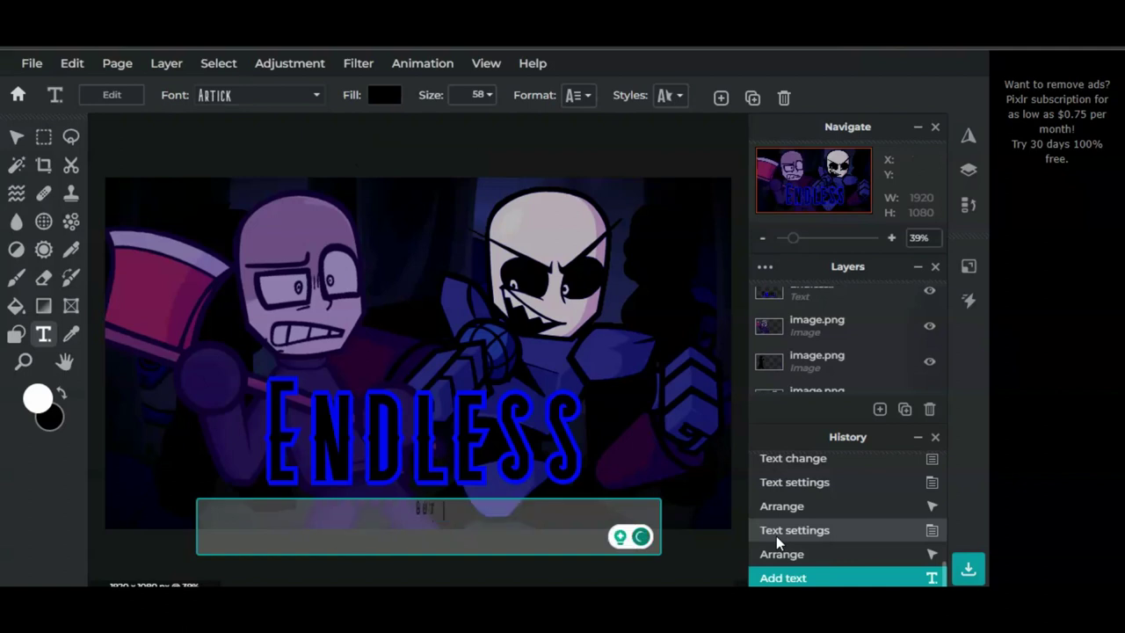
type("But Eteled and austin si")
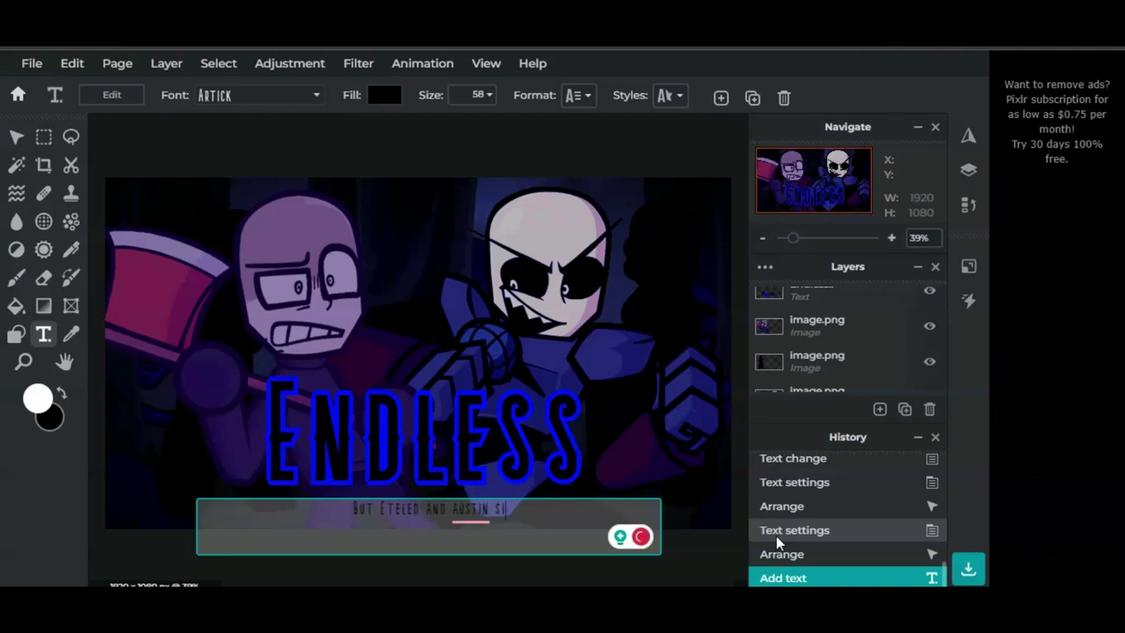
type("ng it")
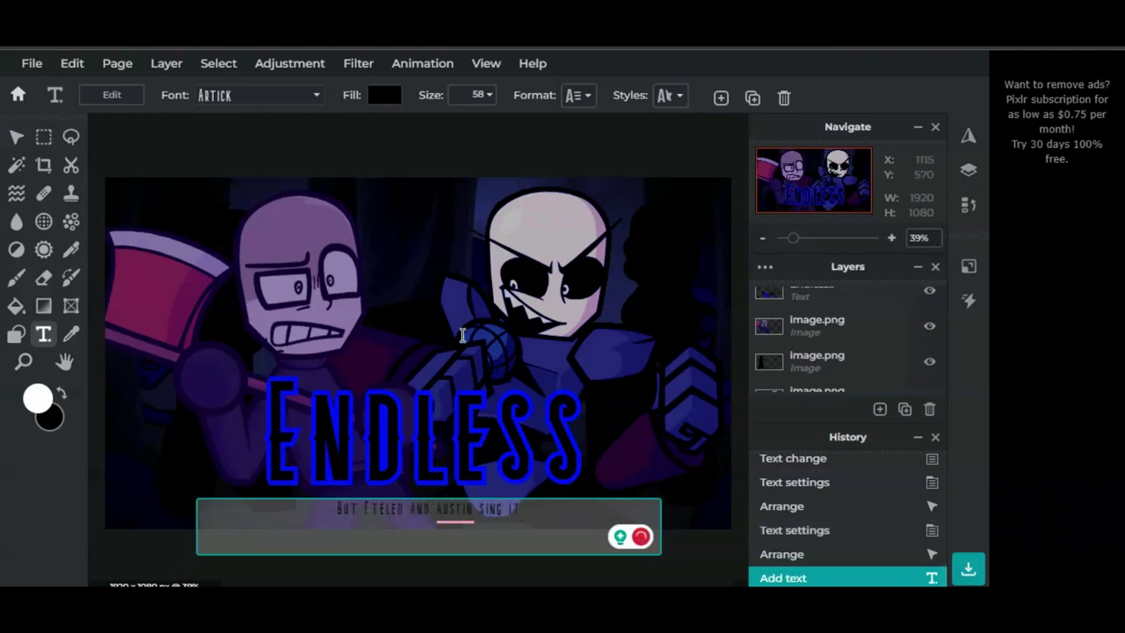
left_click(463, 336)
Step: Set the subtitle font to Almondia and give it a white #FFFFFF outline
left_click(310, 95)
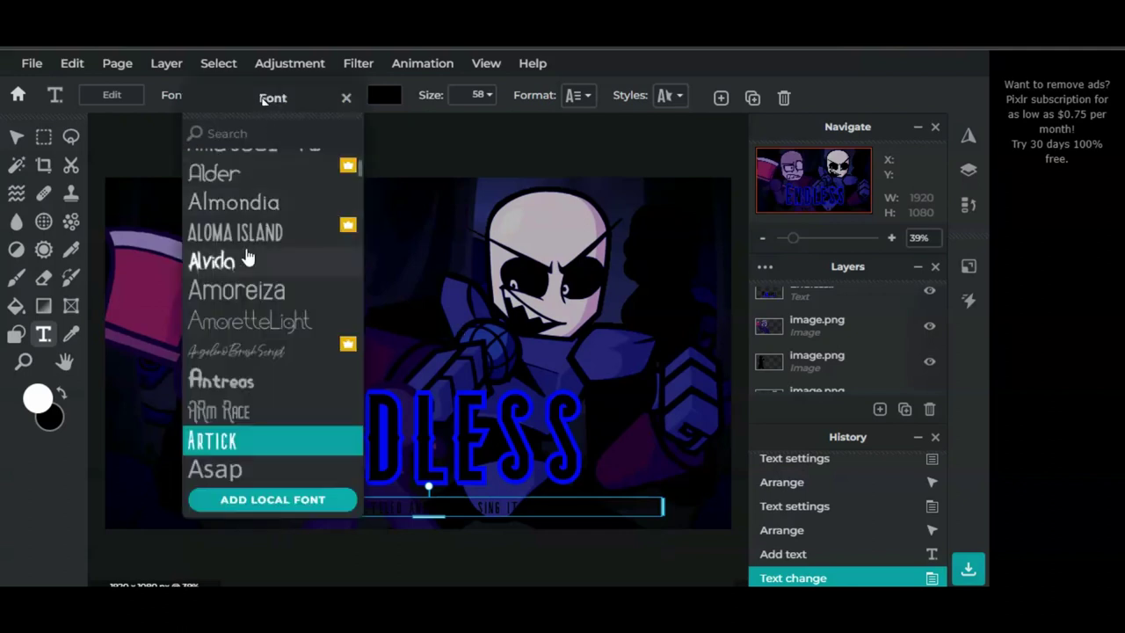
left_click(254, 202)
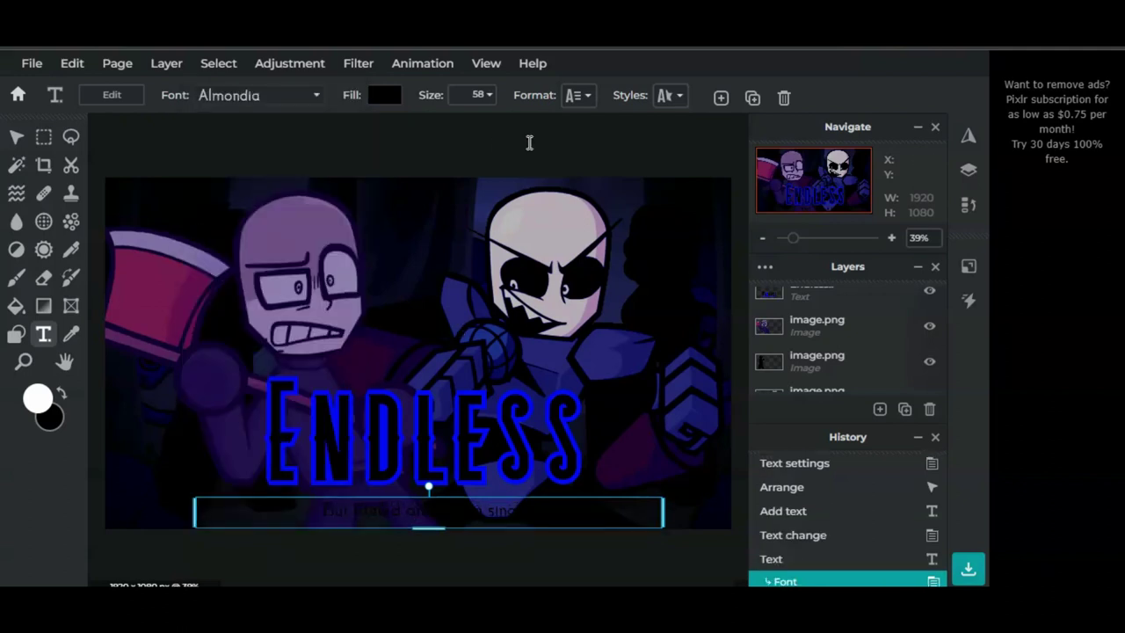
left_click(670, 96)
left_click(738, 278)
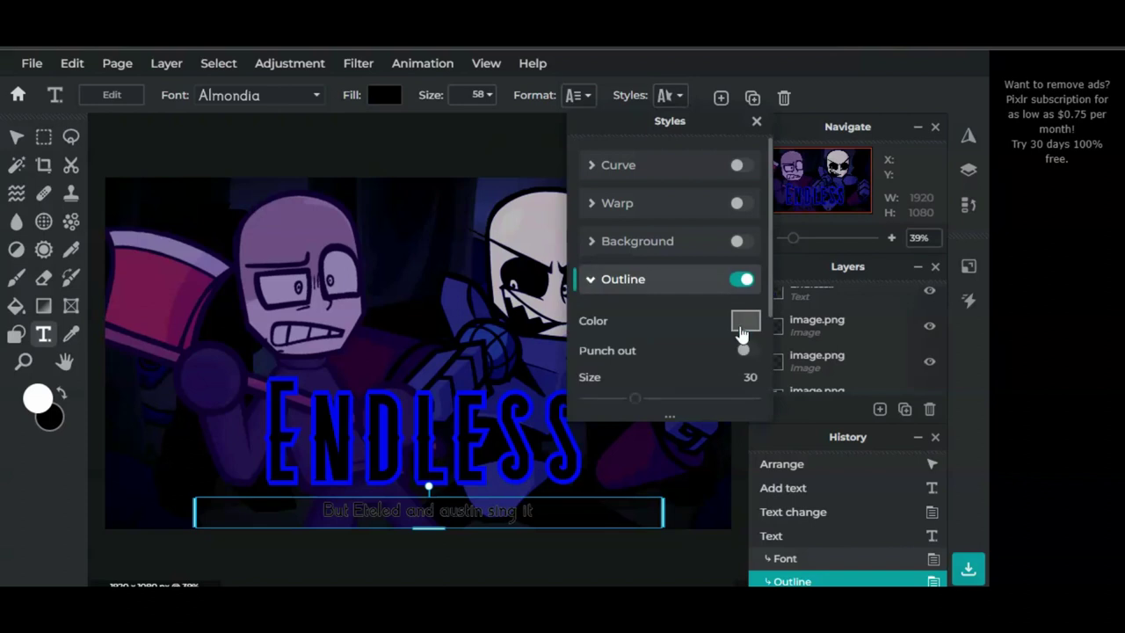
left_click(747, 322)
left_click(648, 232)
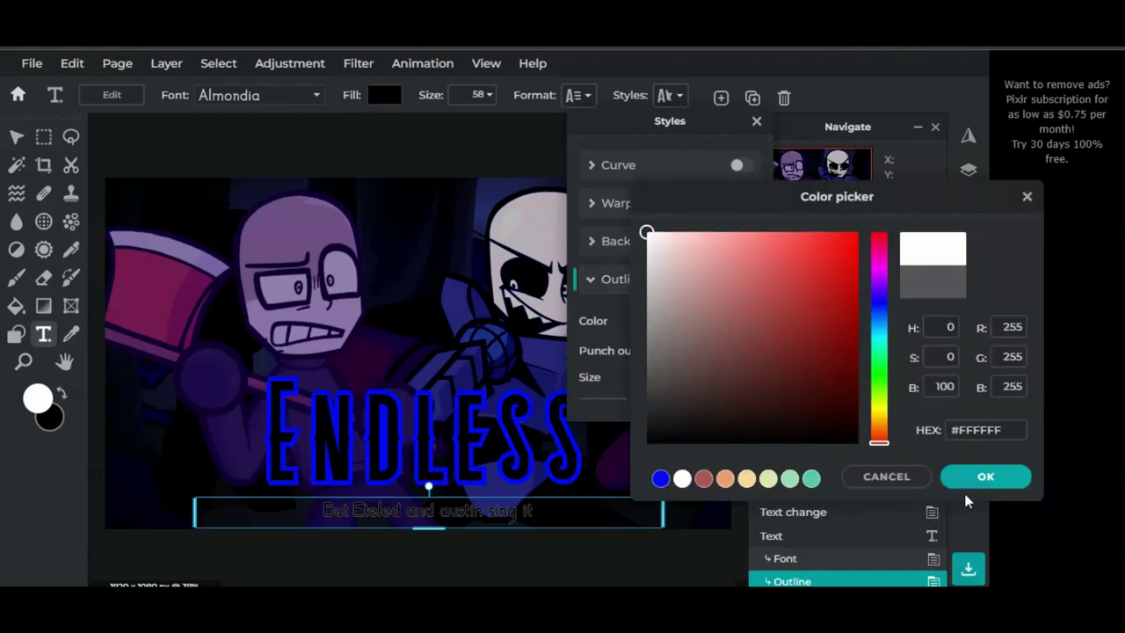
left_click(984, 475)
left_click(526, 515)
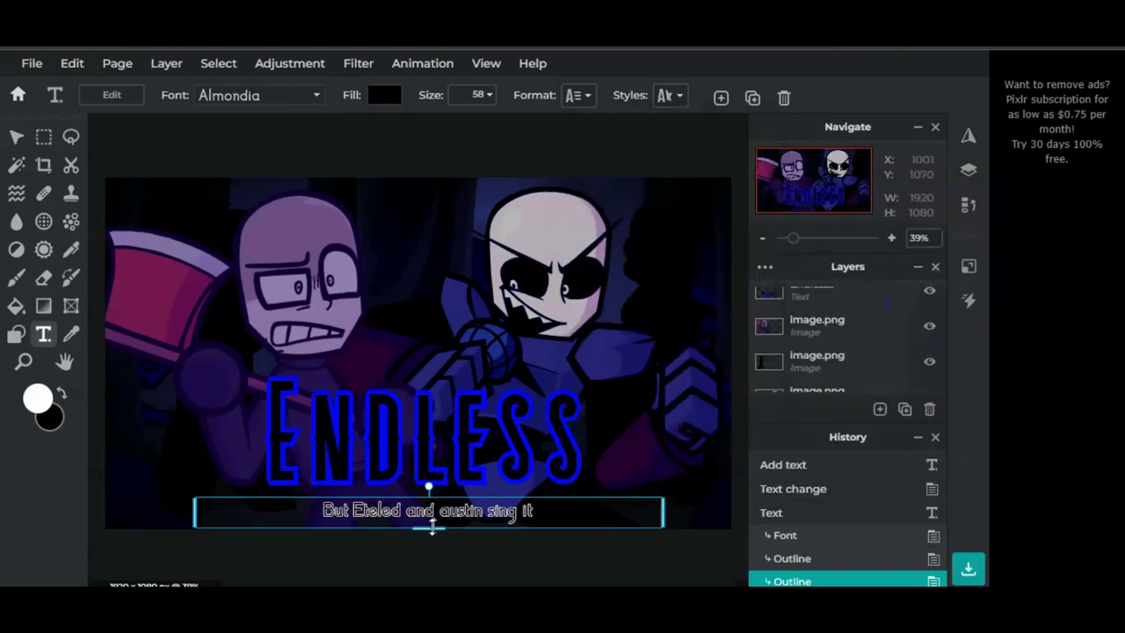
Step: Enlarge the subtitle, capitalise 'Austin', and nudge it left beneath the title
left_click_drag(431, 524, 429, 540)
double_click(463, 522)
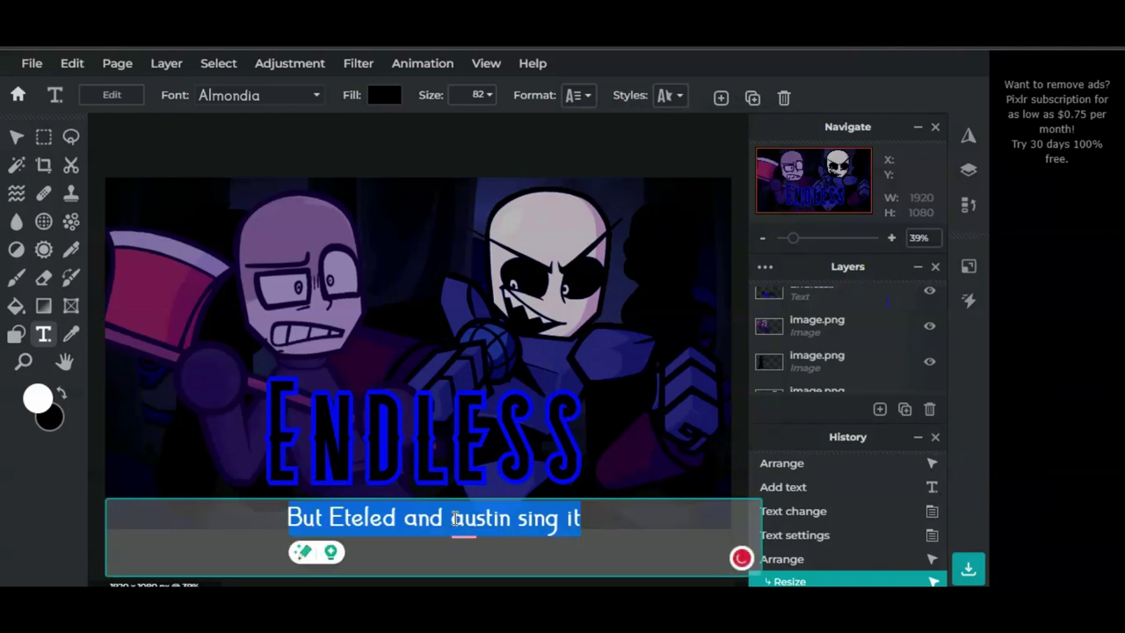
left_click(458, 518)
left_click(452, 518)
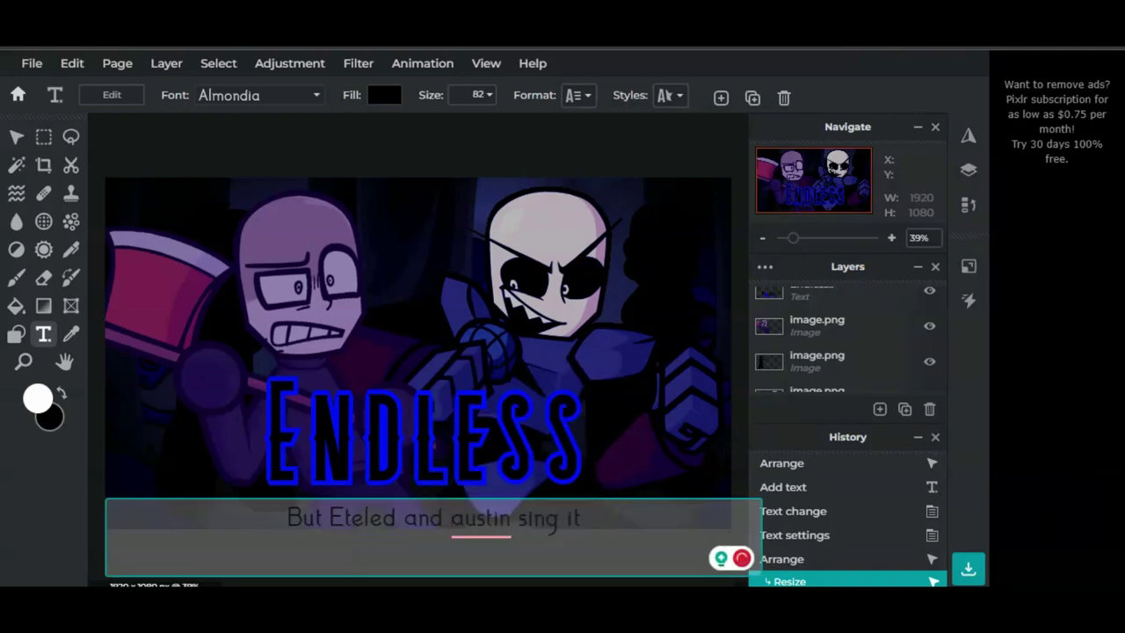
key("Delete")
type("A")
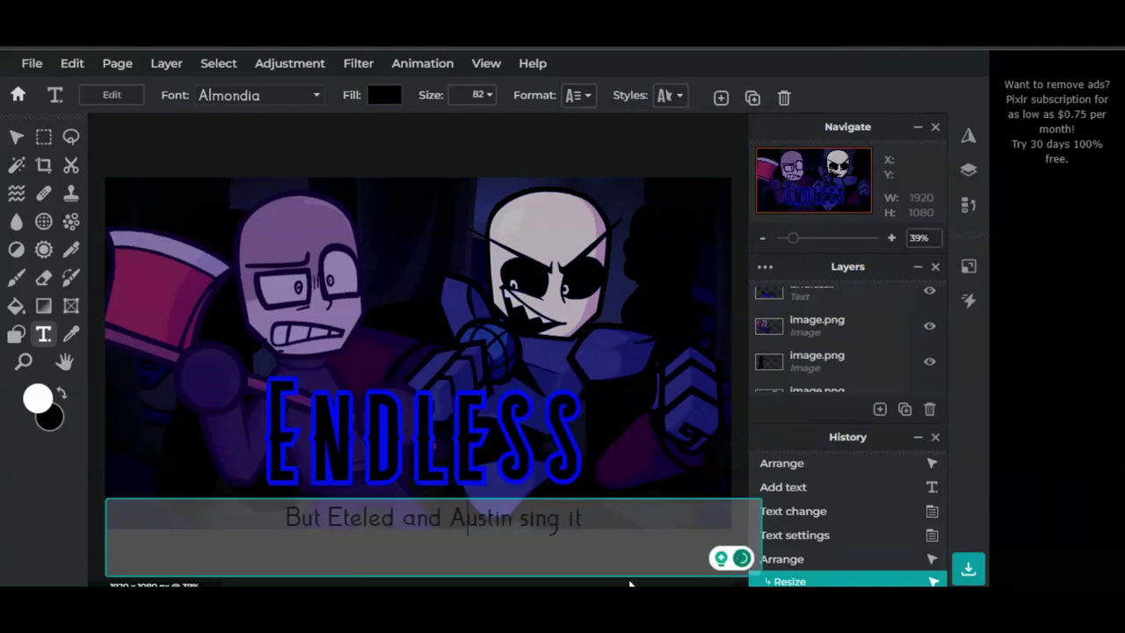
left_click(514, 317)
mouse_move(457, 527)
left_mouse_down()
mouse_move(397, 533)
mouse_move(399, 542)
mouse_move(451, 518)
left_mouse_up()
left_click(434, 472)
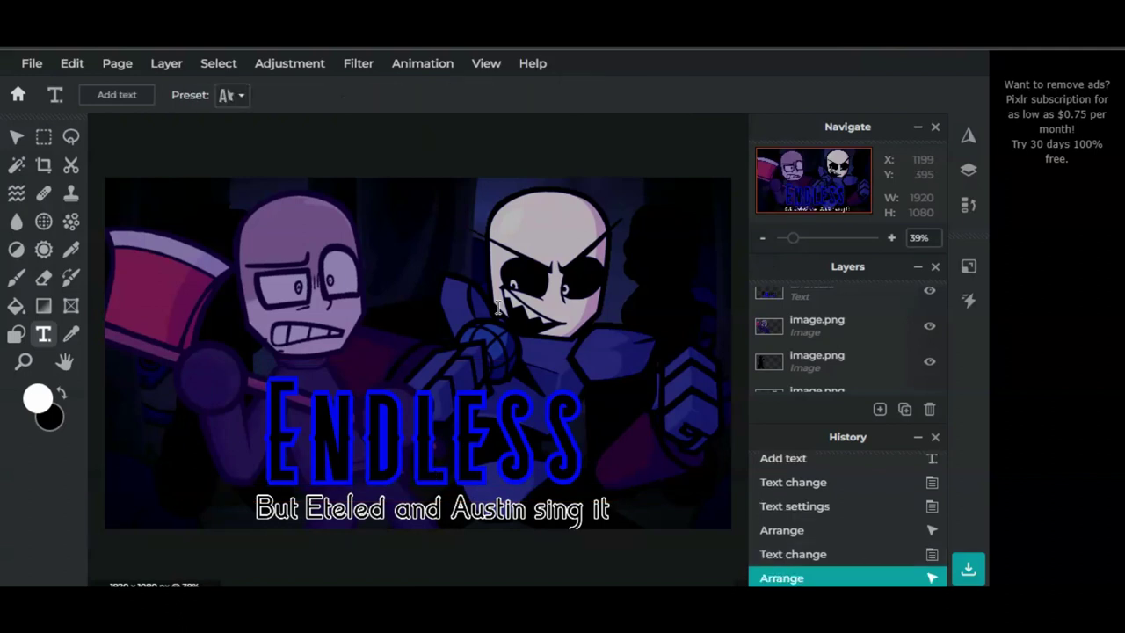
Step: Move the Endless title and its subtitle toward the lower left of the image
left_click_drag(448, 447, 326, 447)
left_click(591, 433)
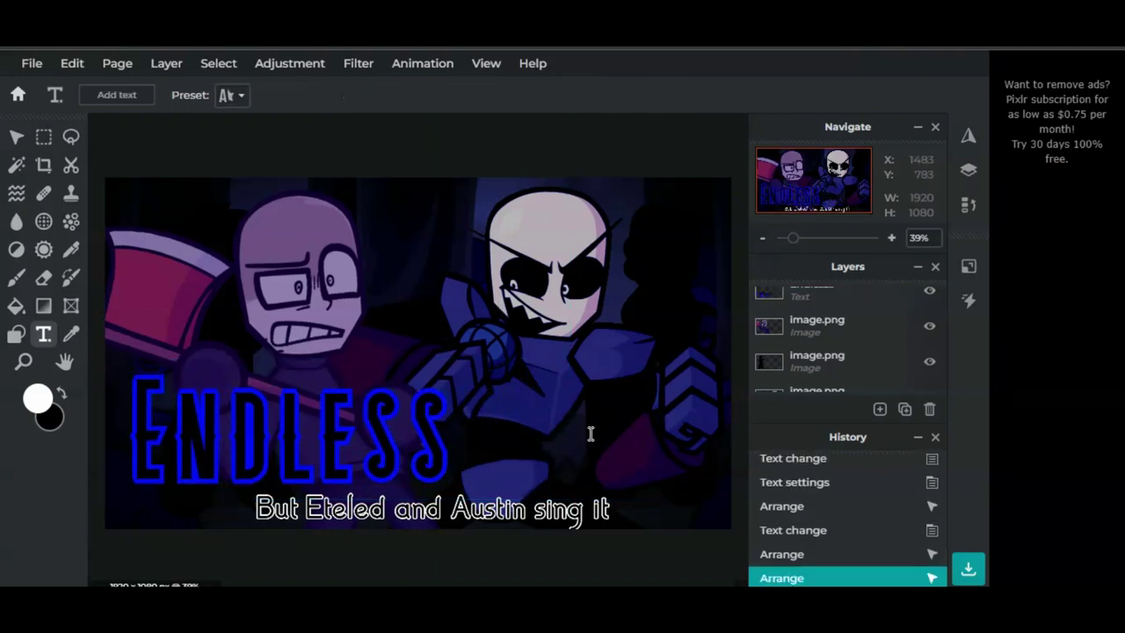
left_click_drag(569, 514, 470, 515)
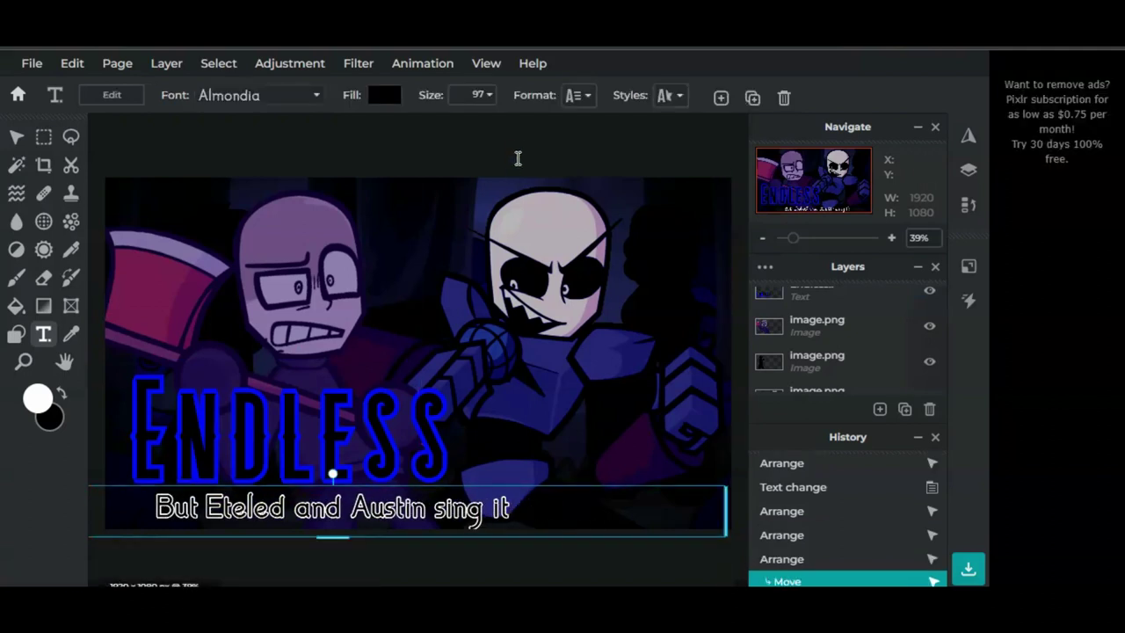
left_click(518, 153)
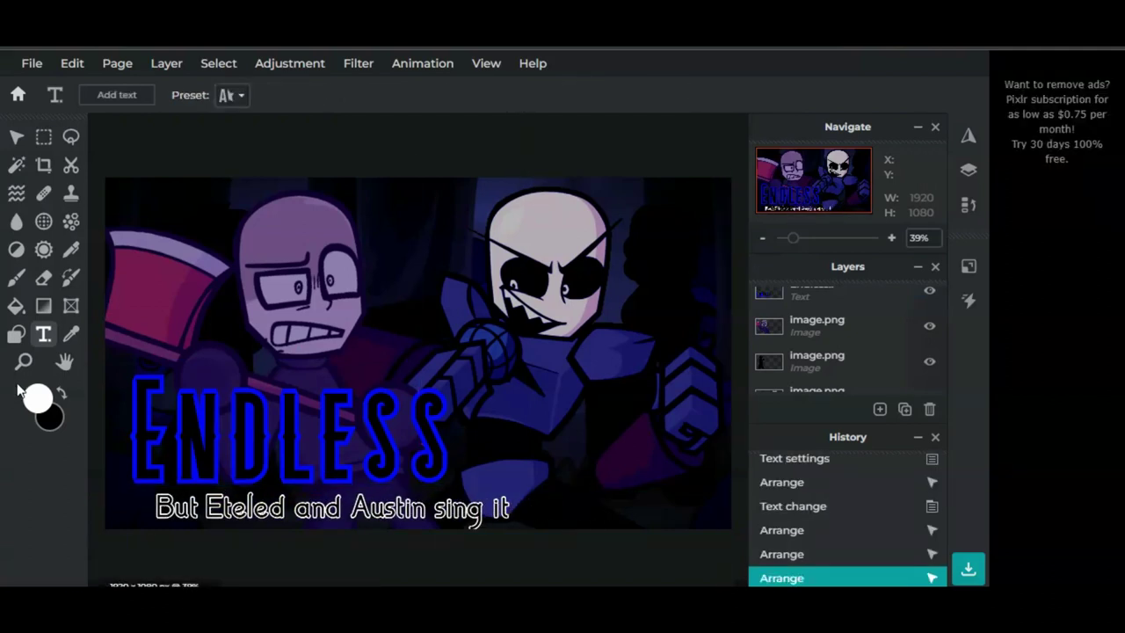
left_click(16, 335)
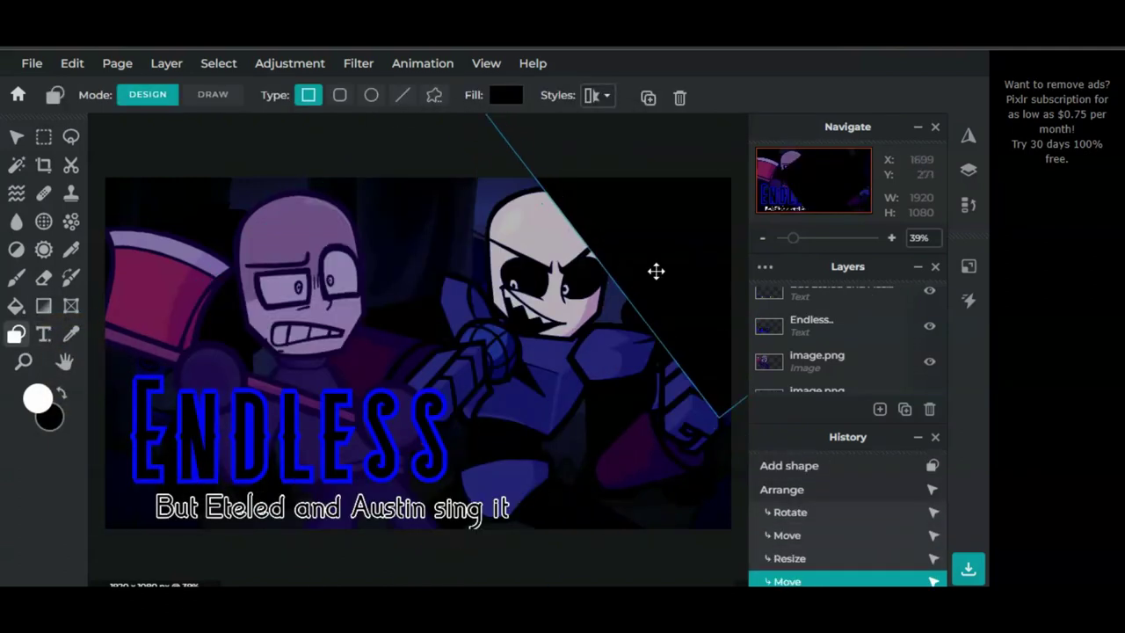